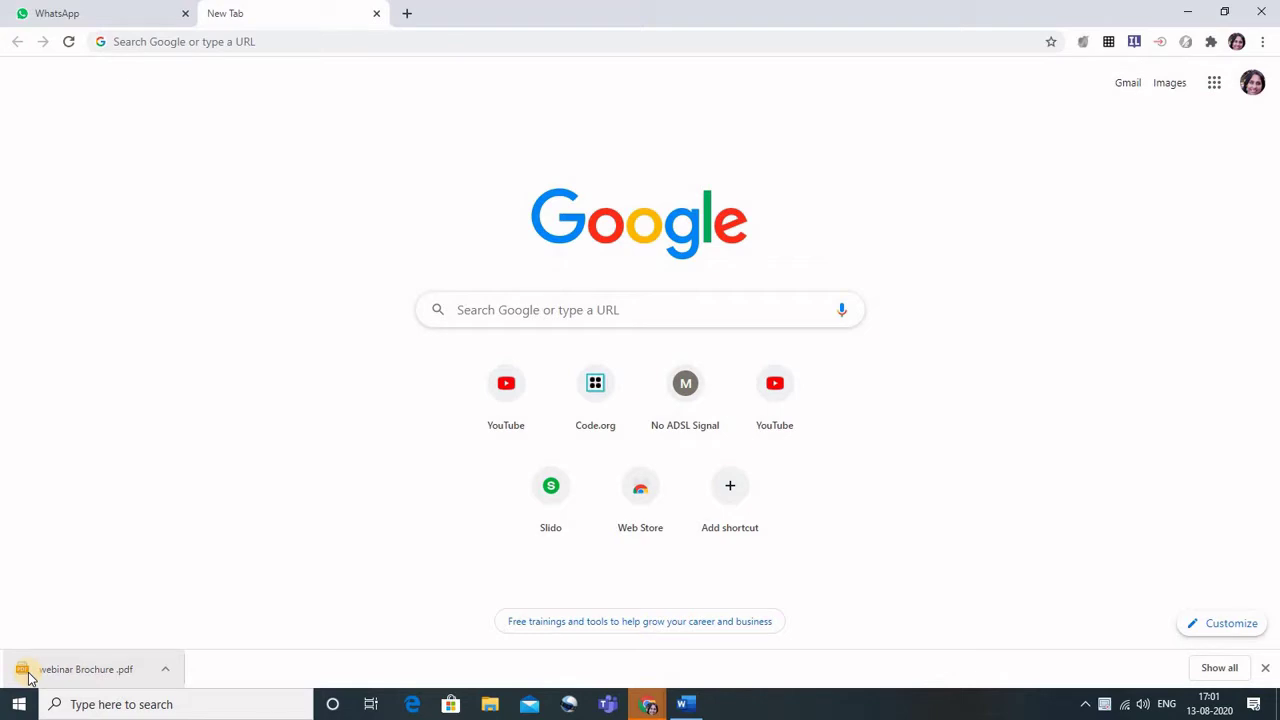
Search for ilovepdf from Chrome's address bar to reach the iLovePDF site
left_click(227, 45)
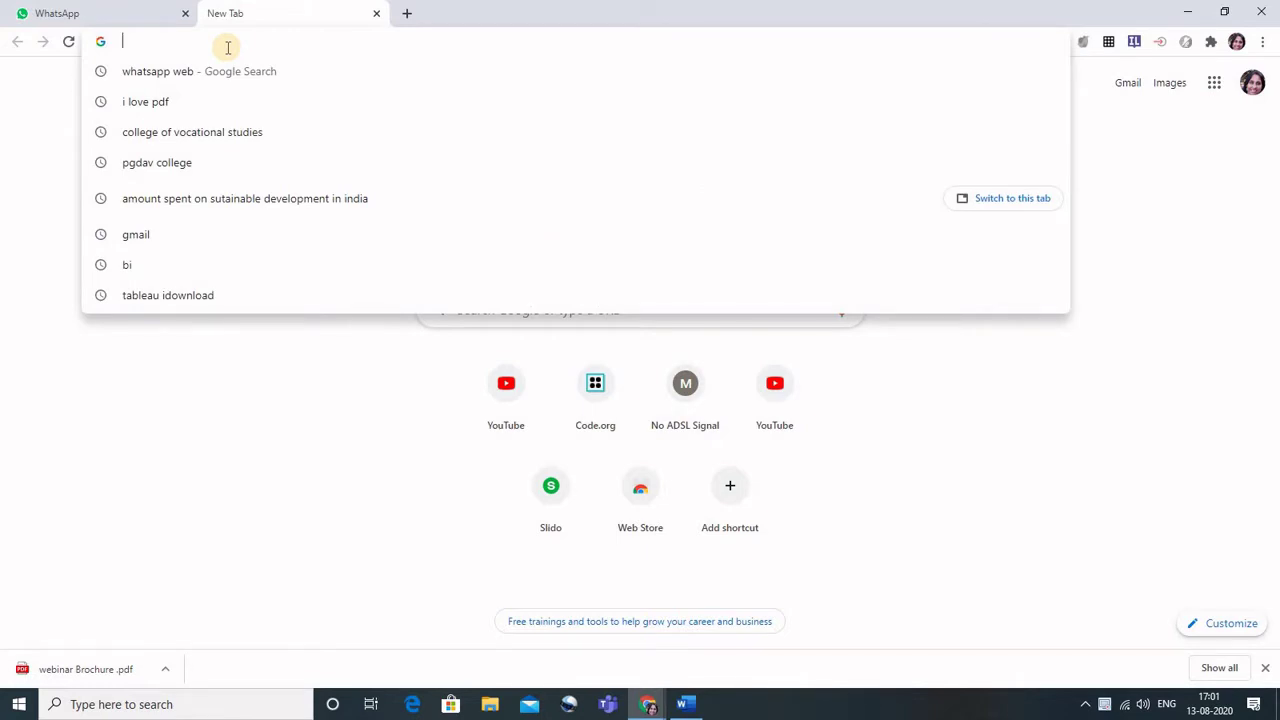
type("ilovepdf")
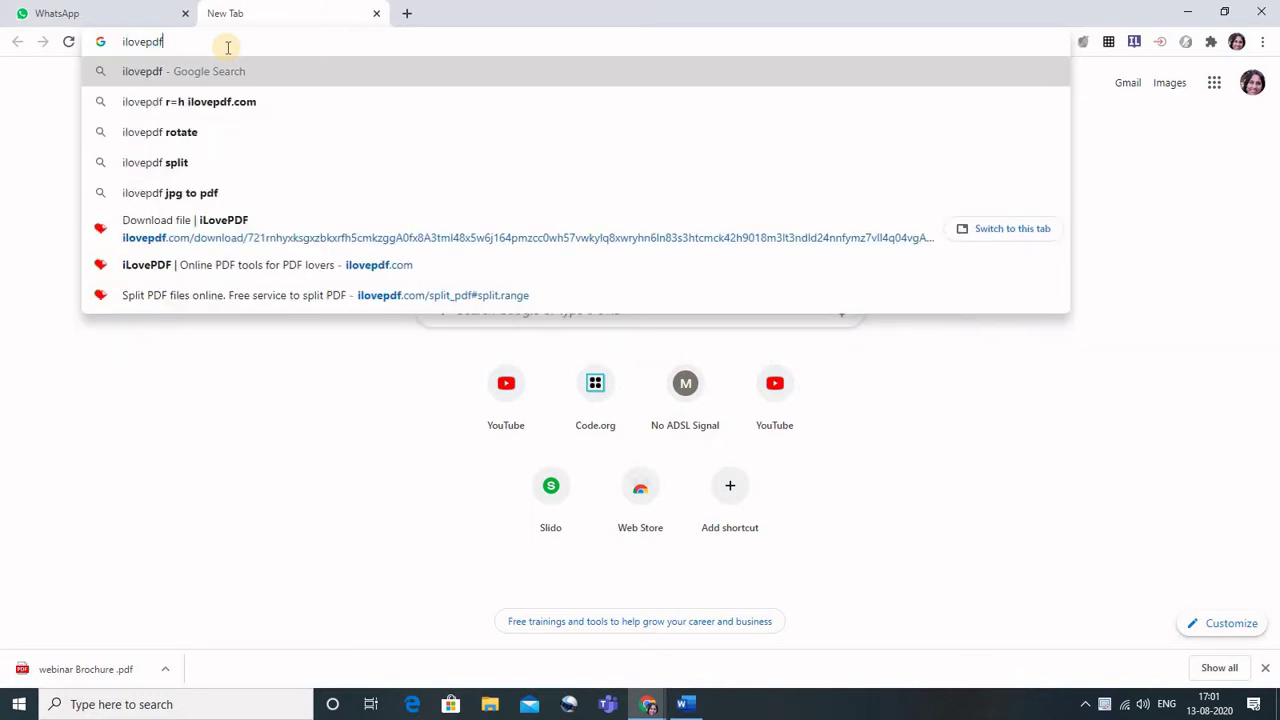
key("Return")
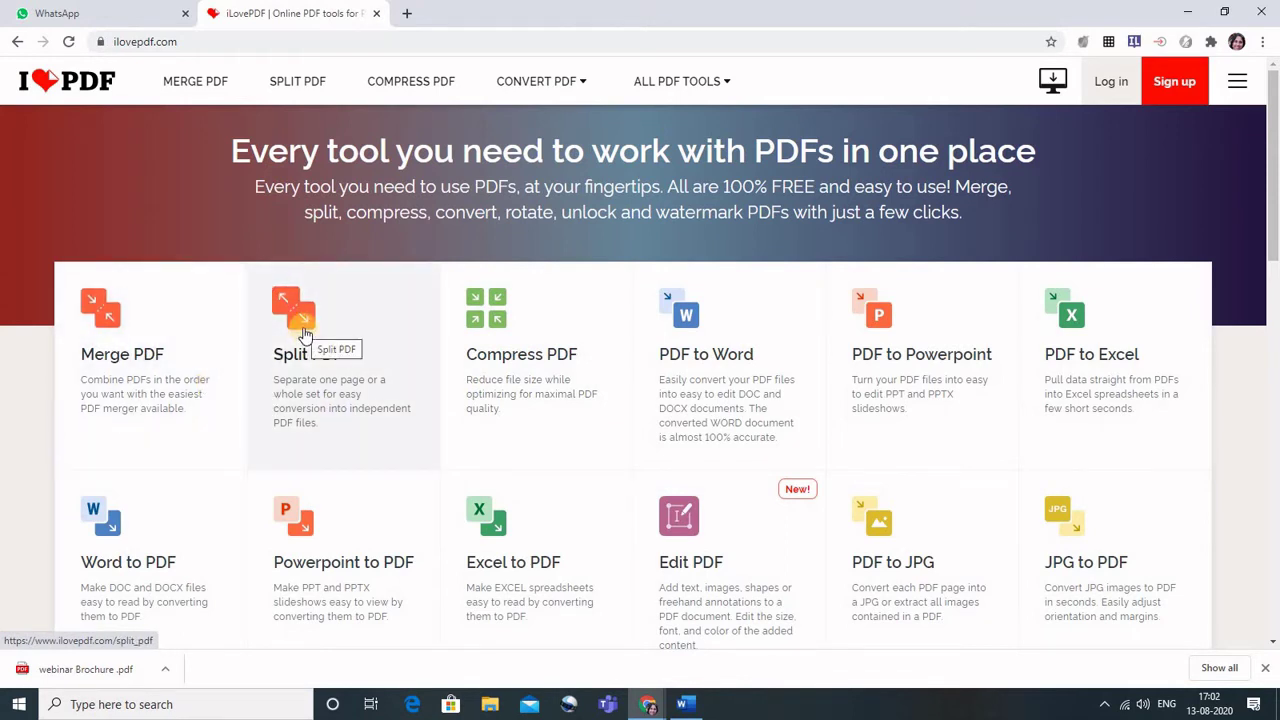
Upload GRFCG Journal 2020 from the Achievements folder into iLovePDF's Split PDF tool
left_click(305, 335)
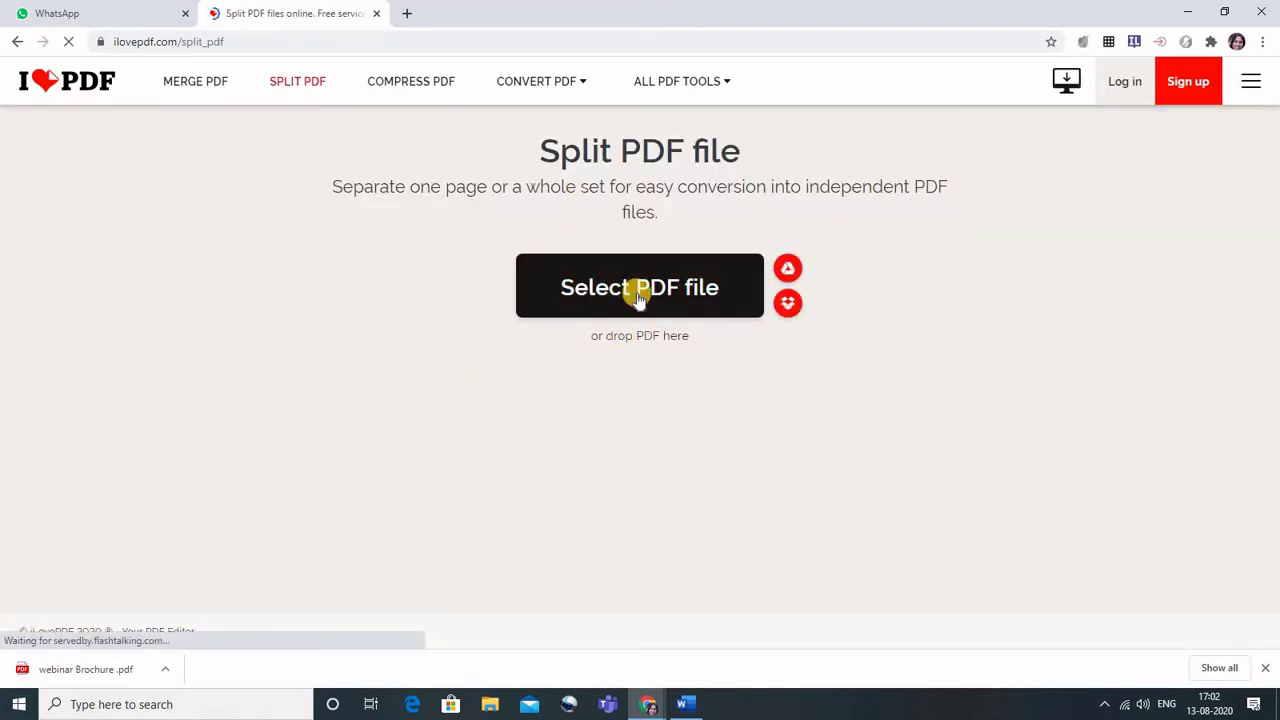
left_click(637, 293)
scroll(249, 250, "down", 2)
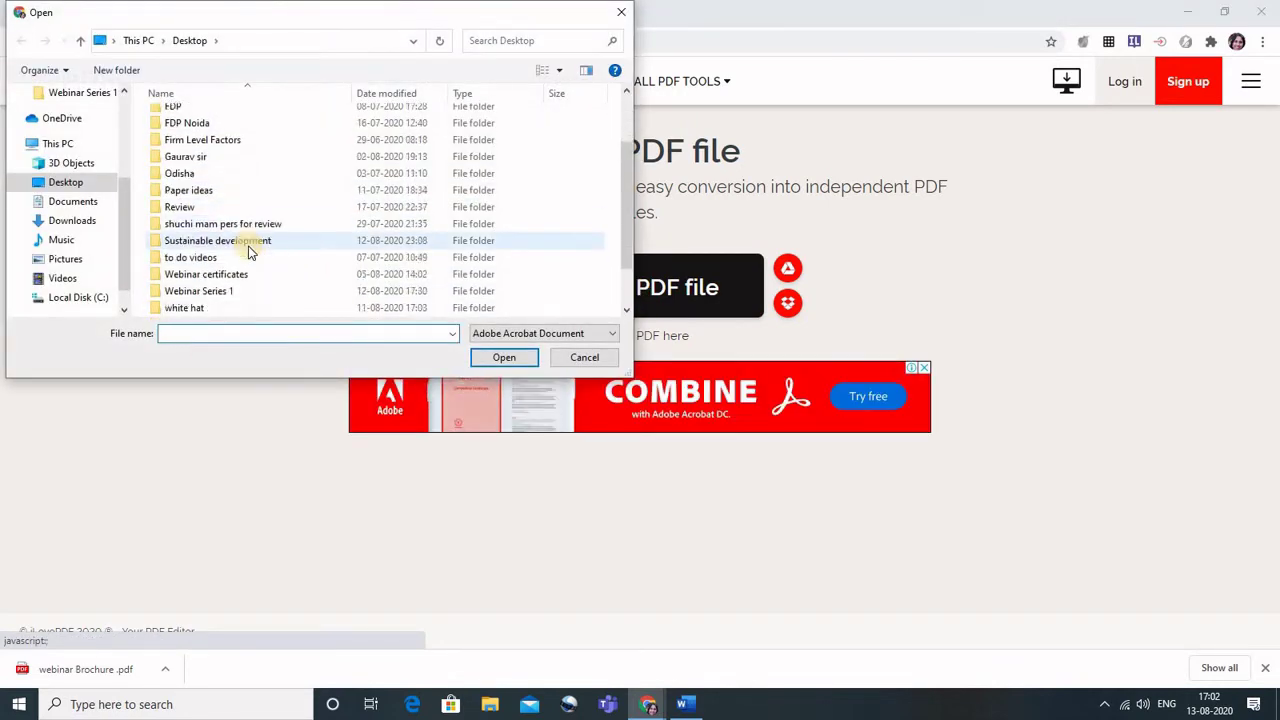
scroll(249, 250, "up", 2)
double_click(210, 136)
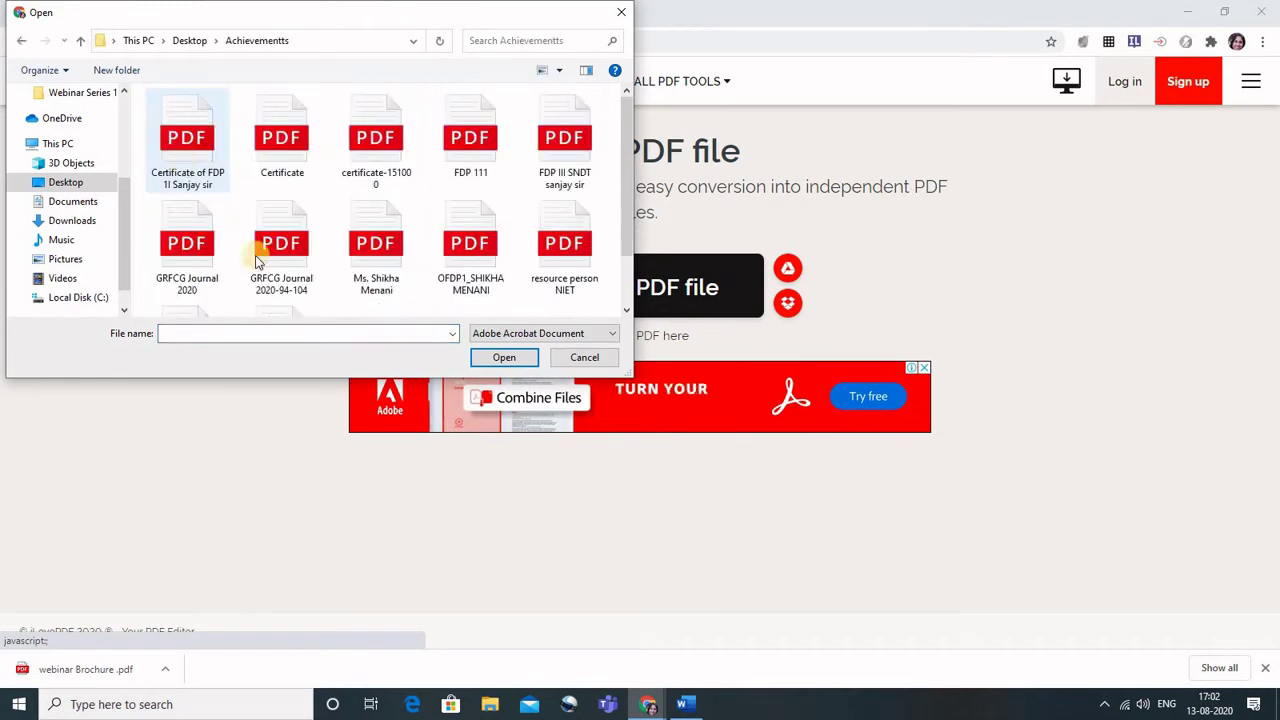
left_click(186, 248)
left_click(505, 360)
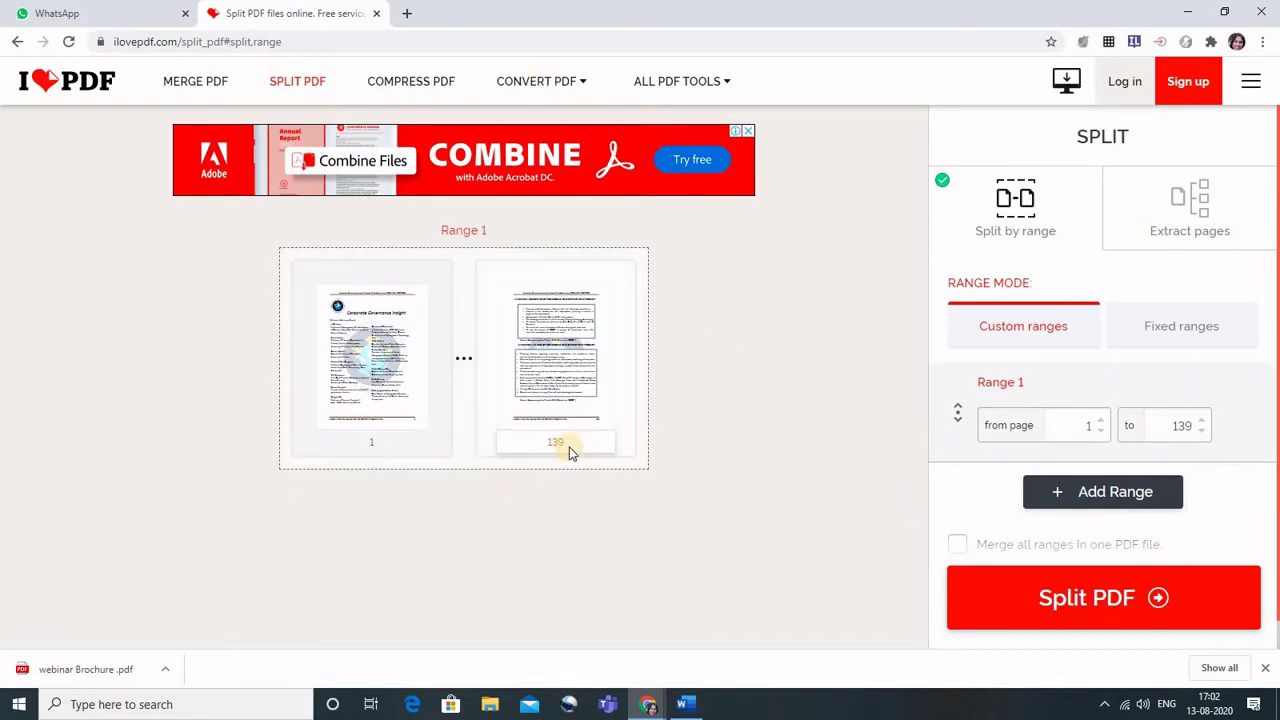
Set the split range to pages 94–104, then add and delete an extra Range 2
left_click(1092, 428)
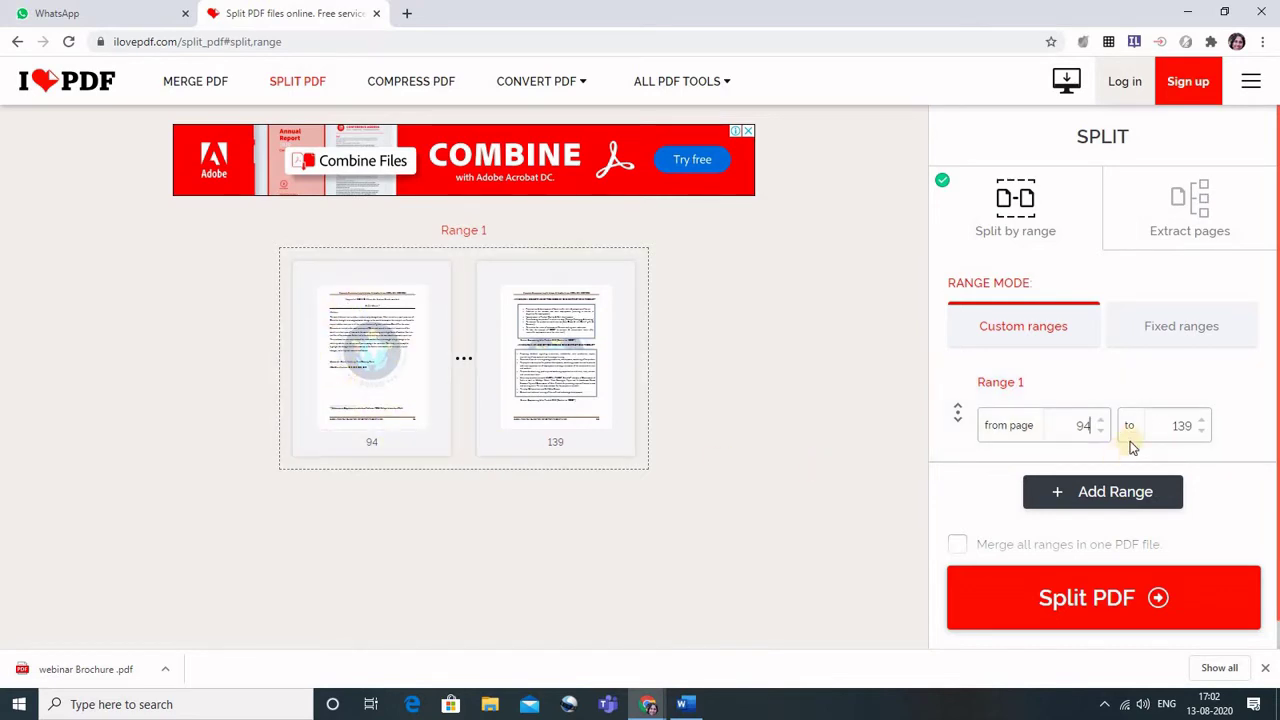
left_click(1200, 430)
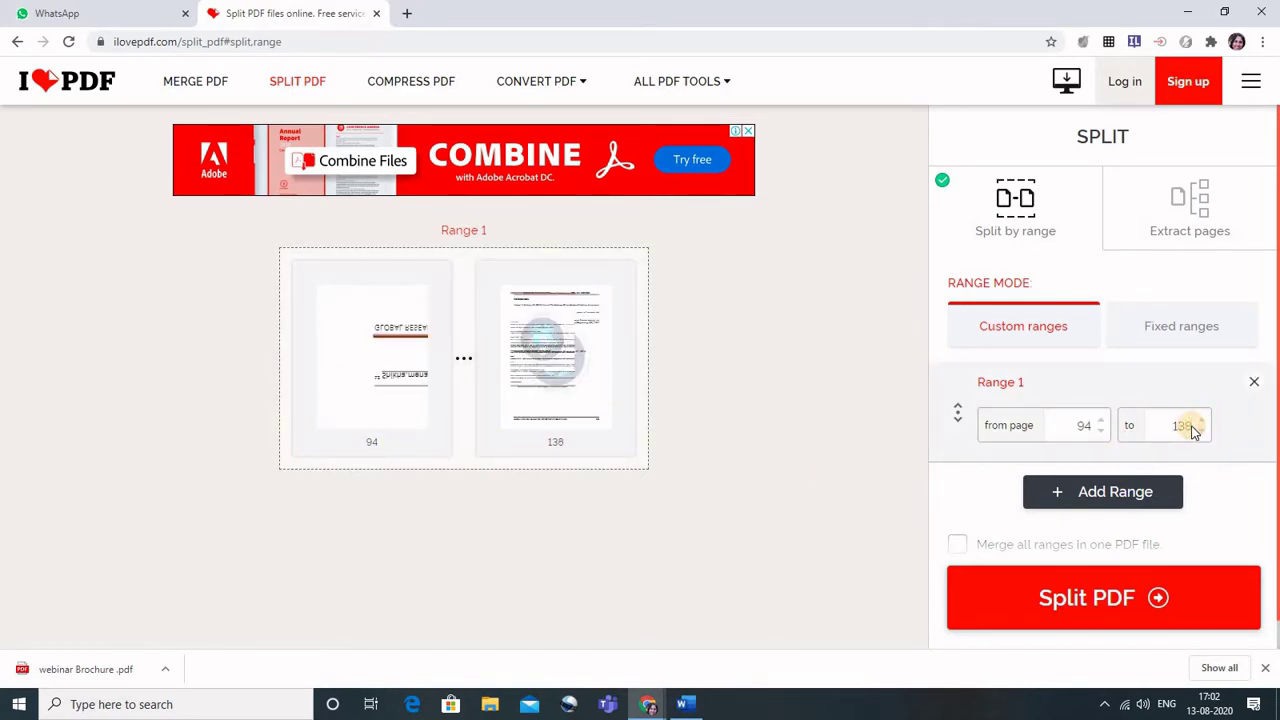
left_click(1200, 421)
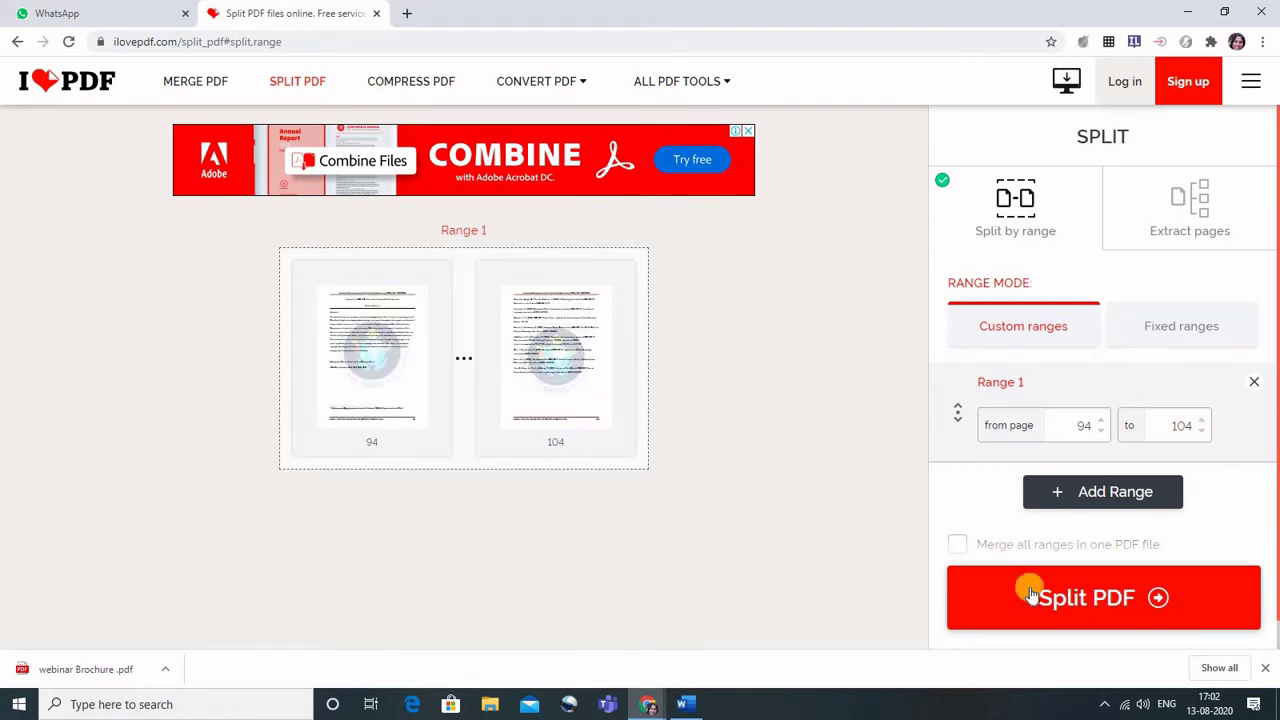
left_click(1113, 500)
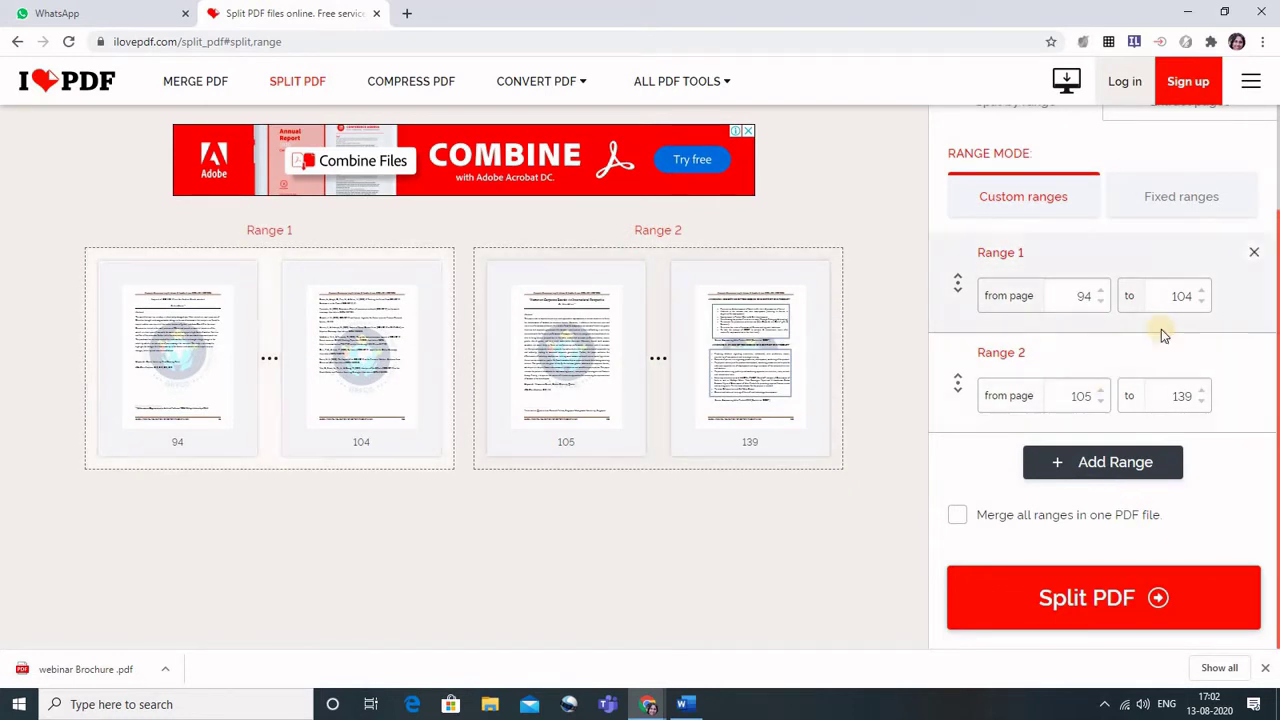
left_click(1255, 354)
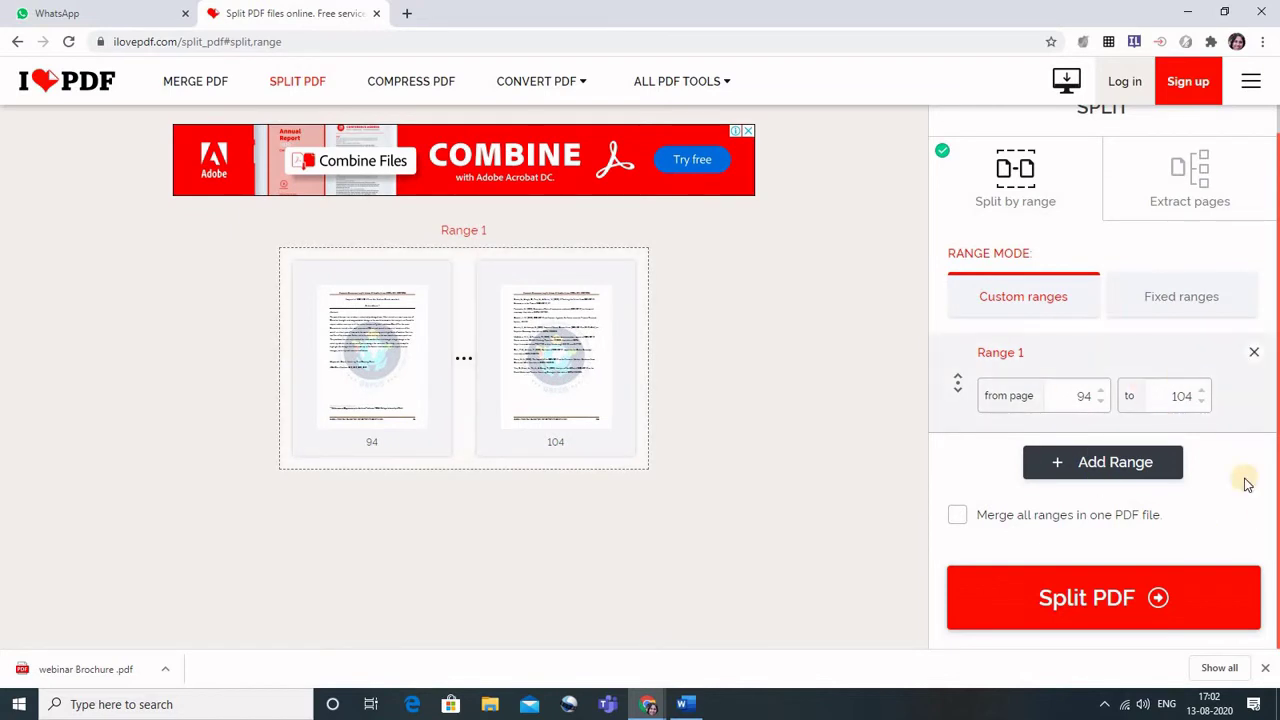
Add and remove an extra Range 3, keeping only the 94–104 range
left_click(1078, 605)
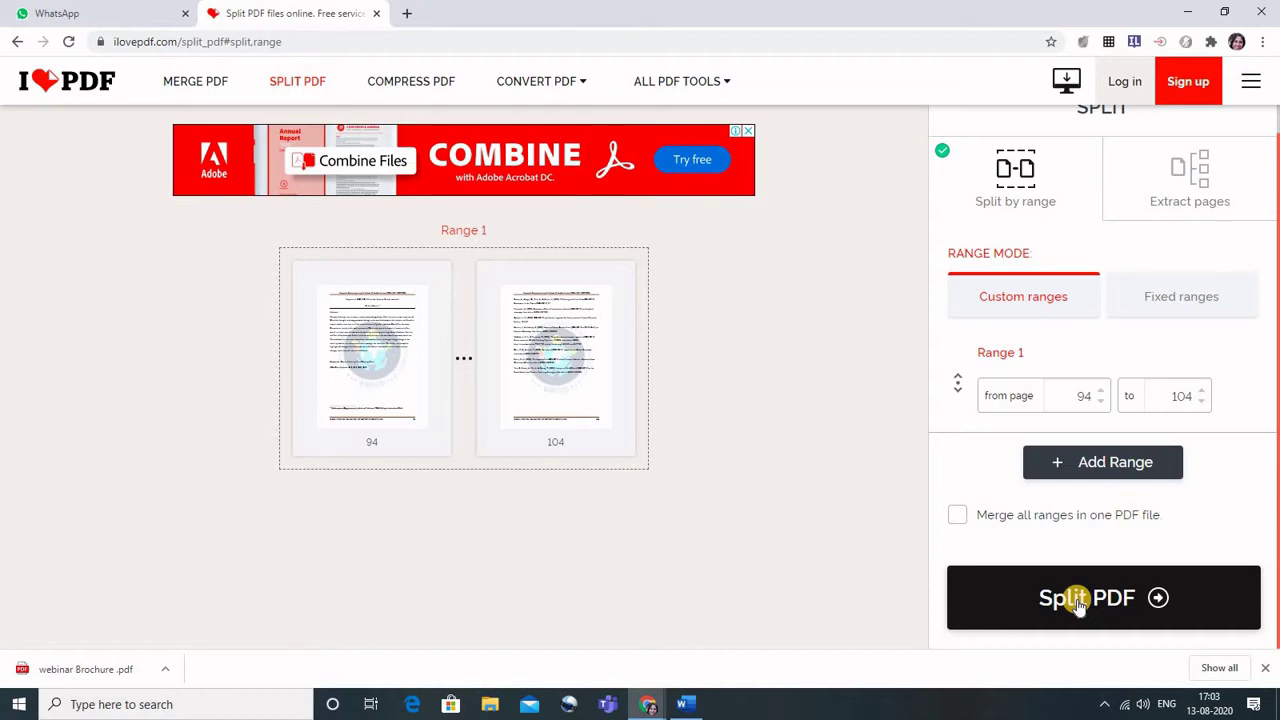
left_click(1094, 463)
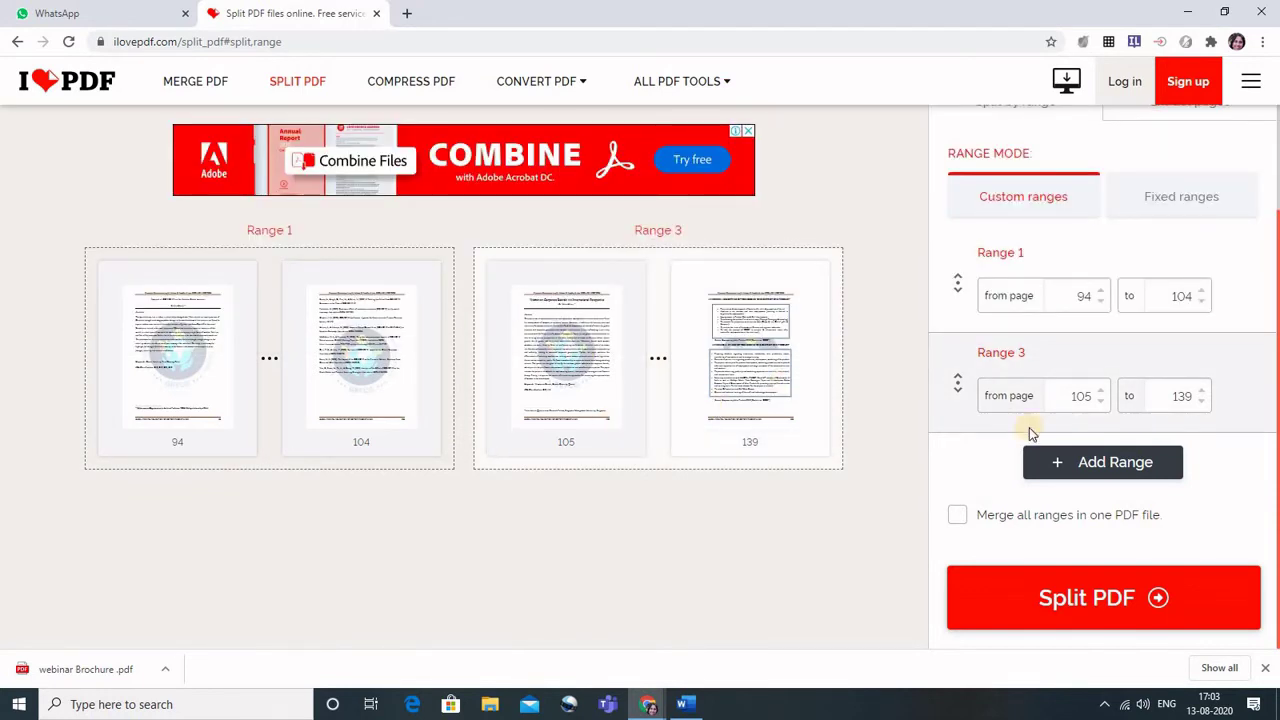
mouse_move(1254, 358)
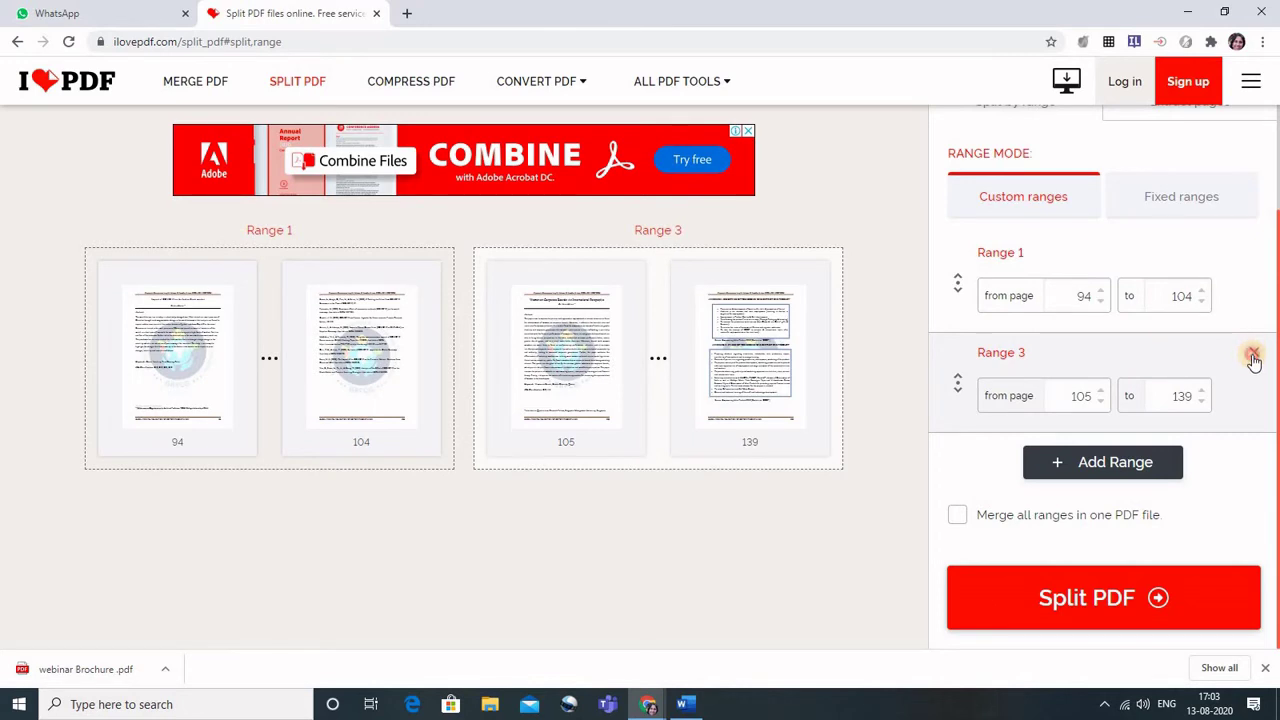
left_click(1254, 358)
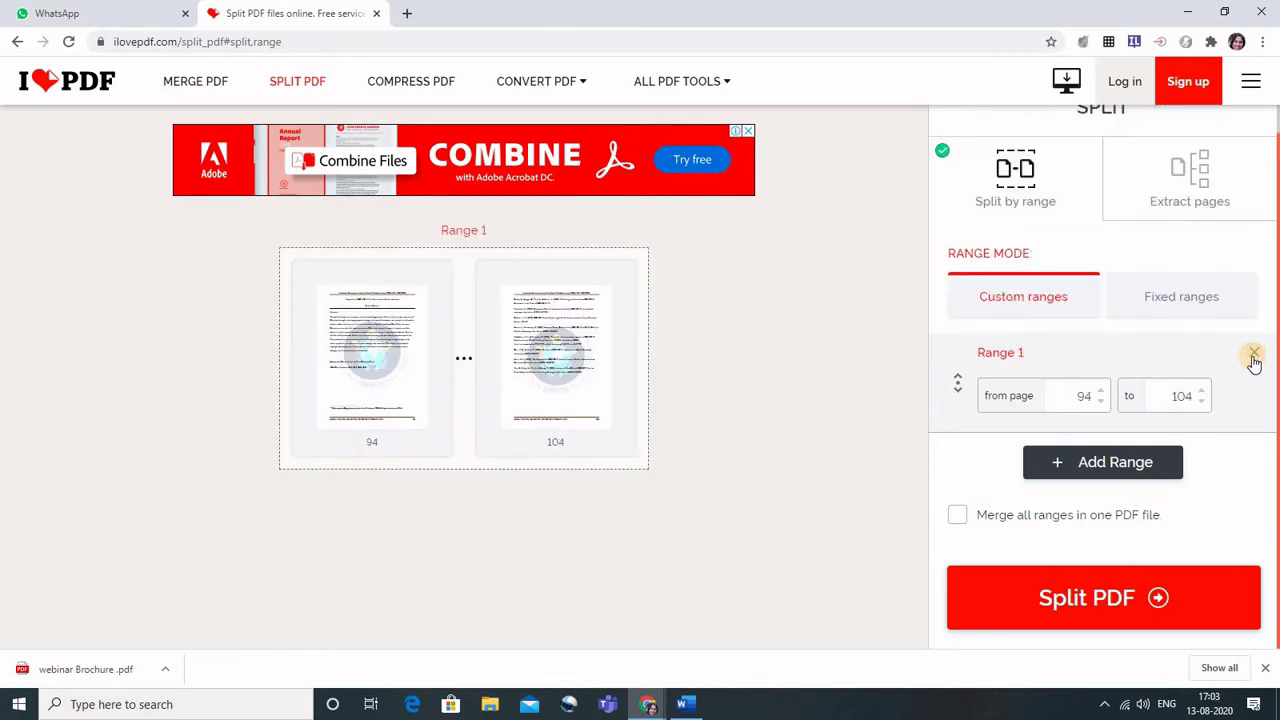
Split out pages 94–104, download the 11-page result, and copy its share link
left_click(1103, 600)
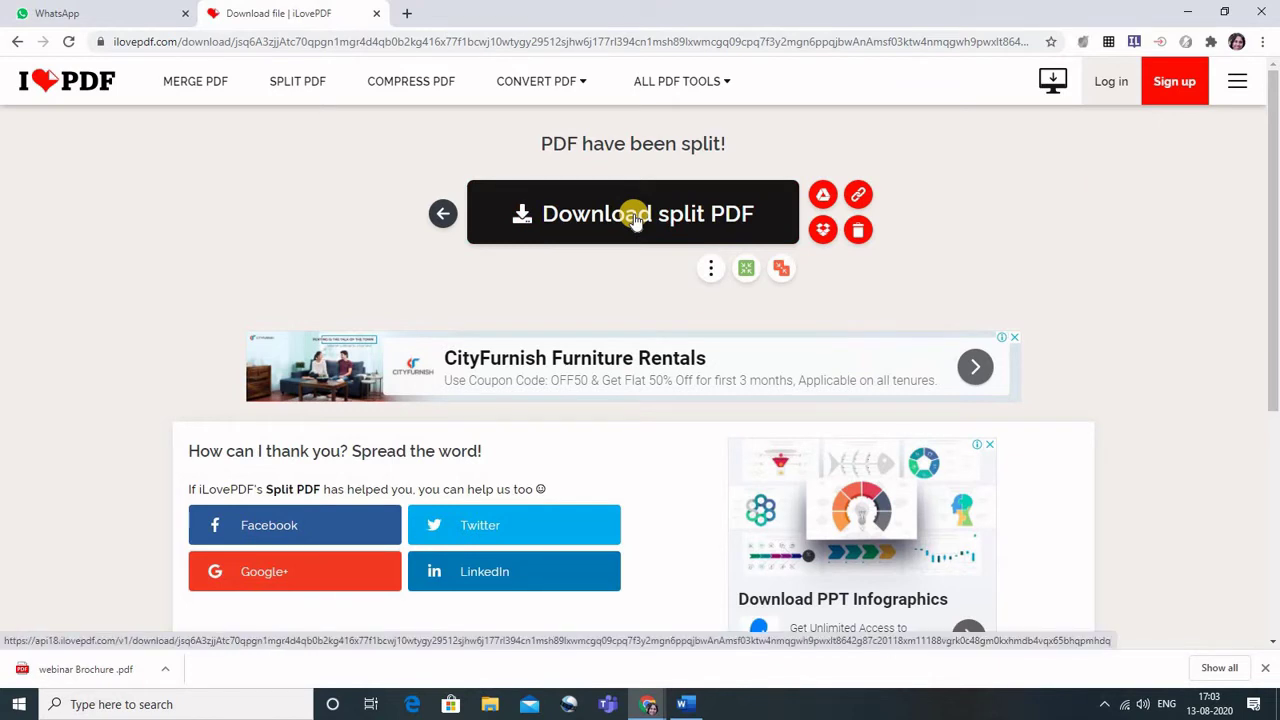
left_click(634, 220)
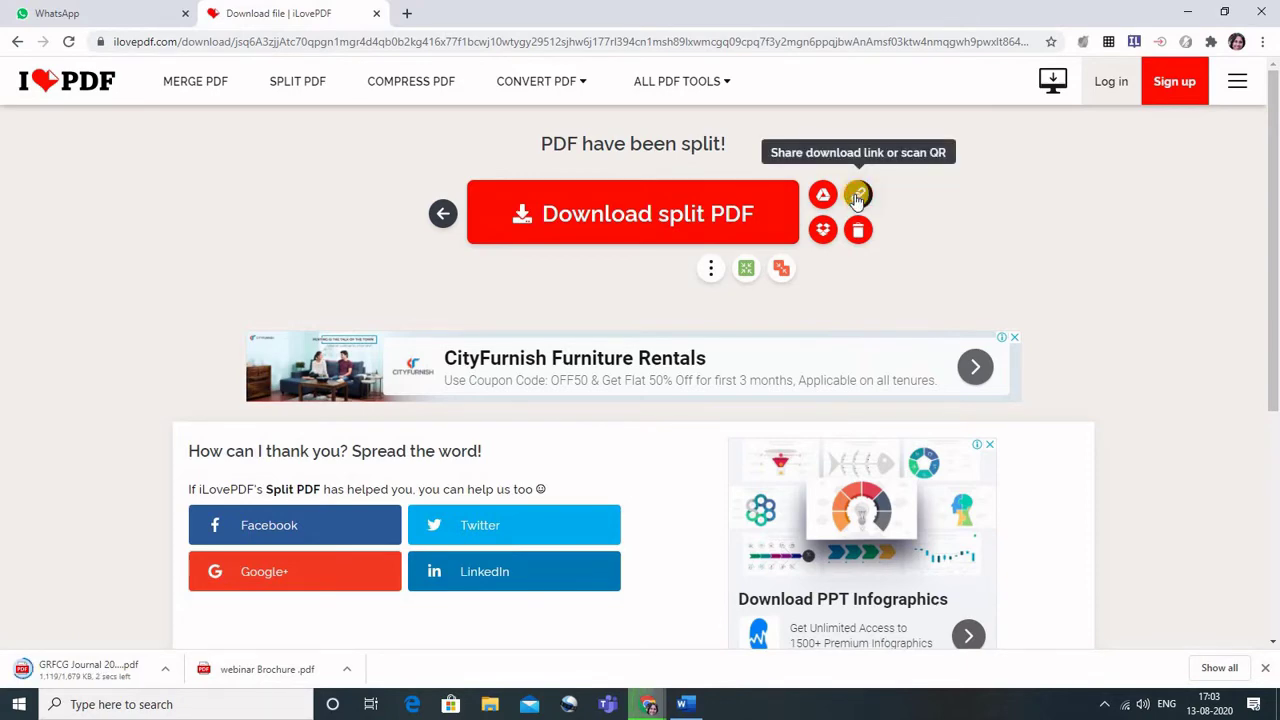
left_click(857, 195)
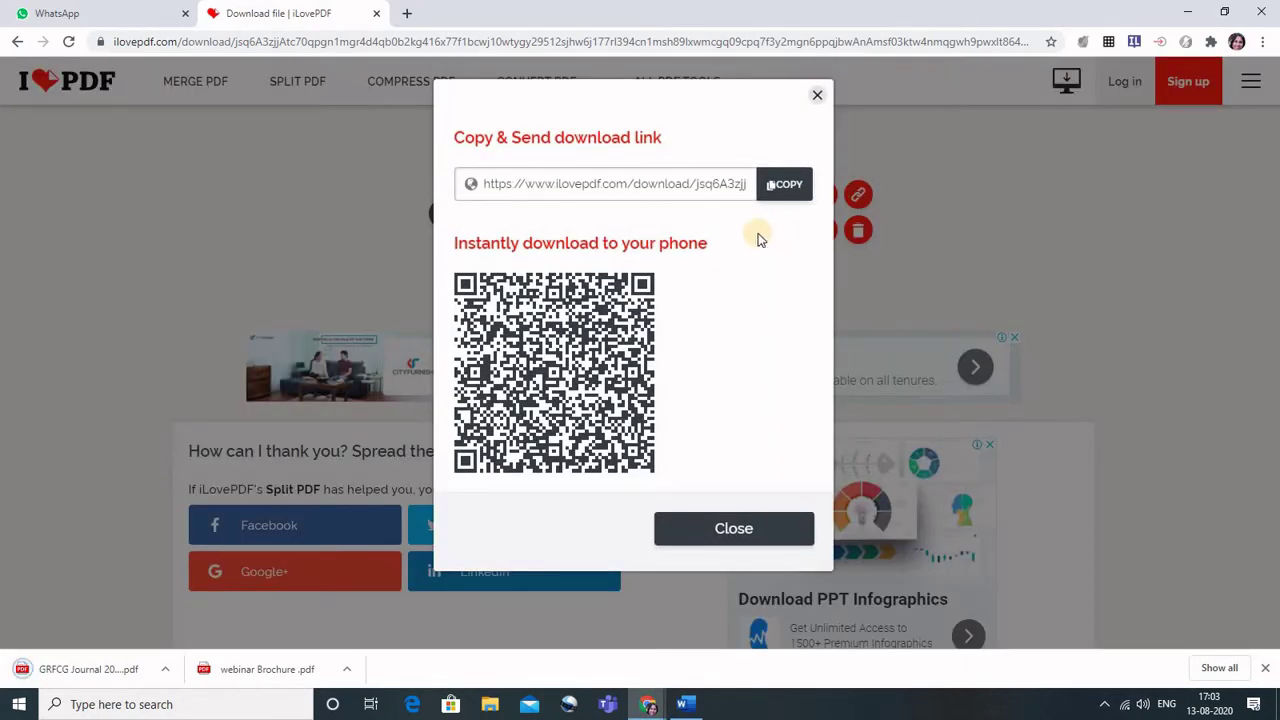
left_click(786, 186)
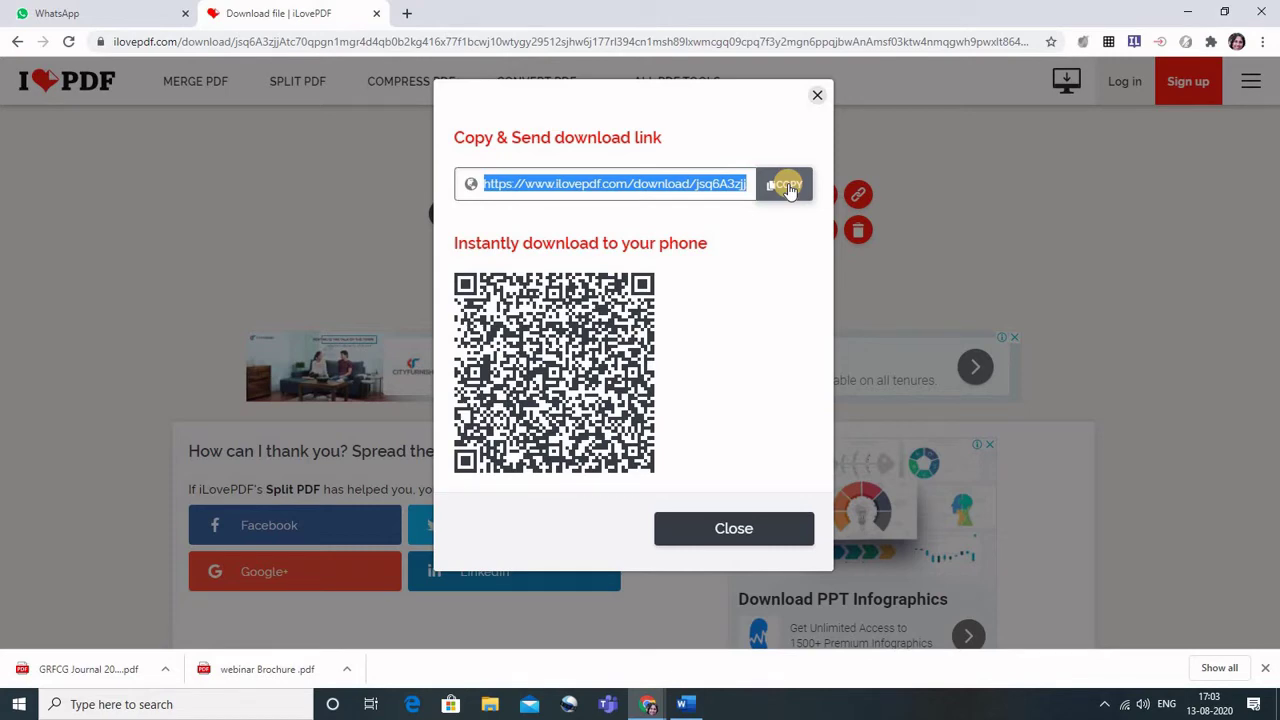
left_click(995, 238)
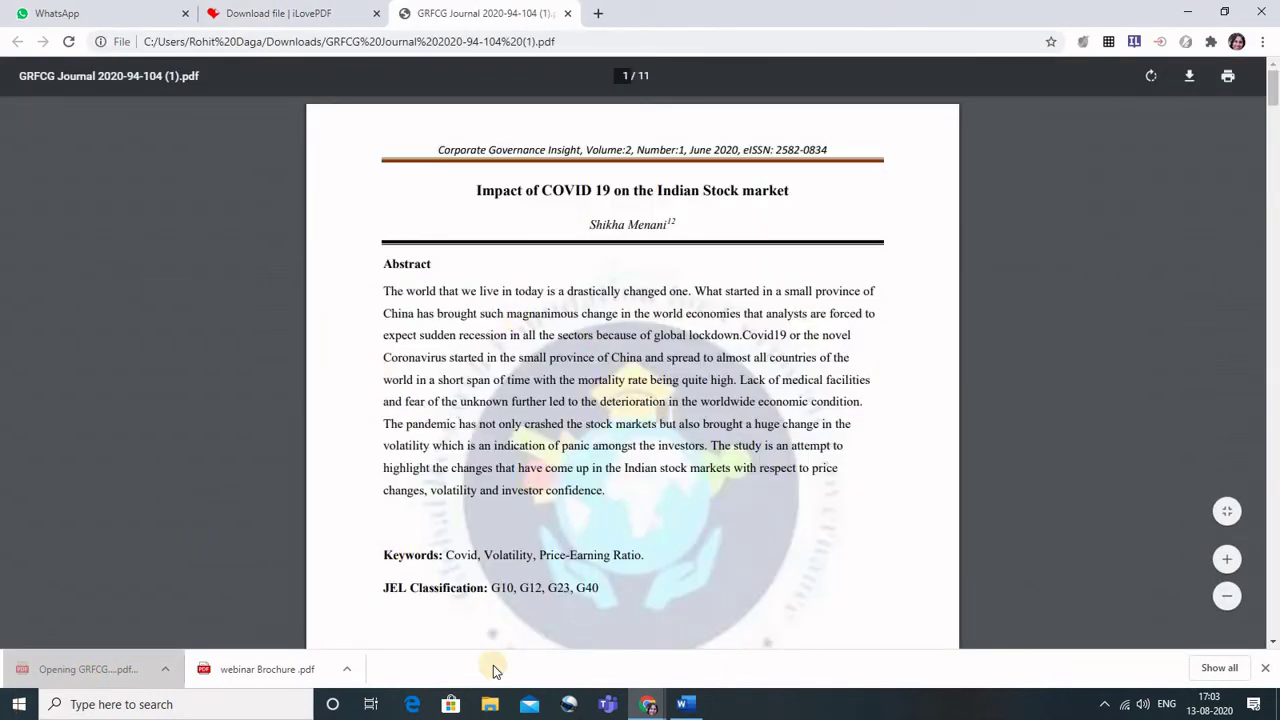
Scroll through the 11-page split PDF and return to its first page
scroll(600, 400, "down", 9)
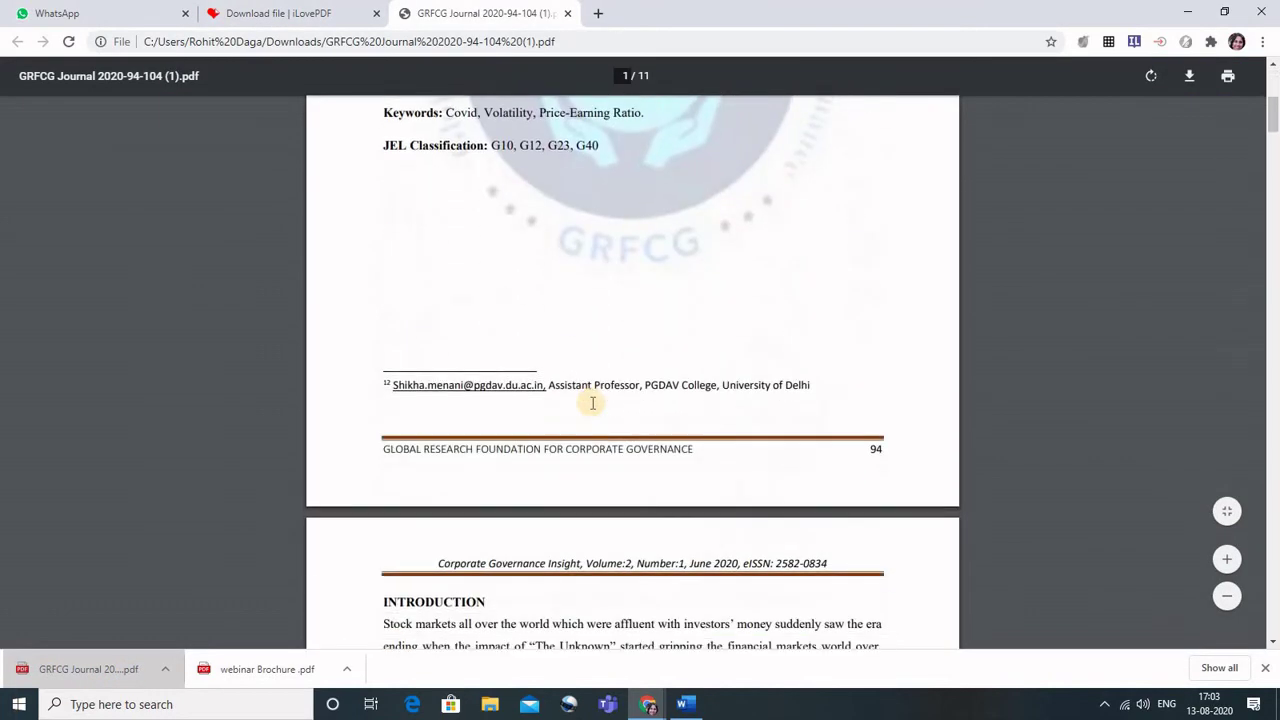
scroll(592, 402, "down", 5)
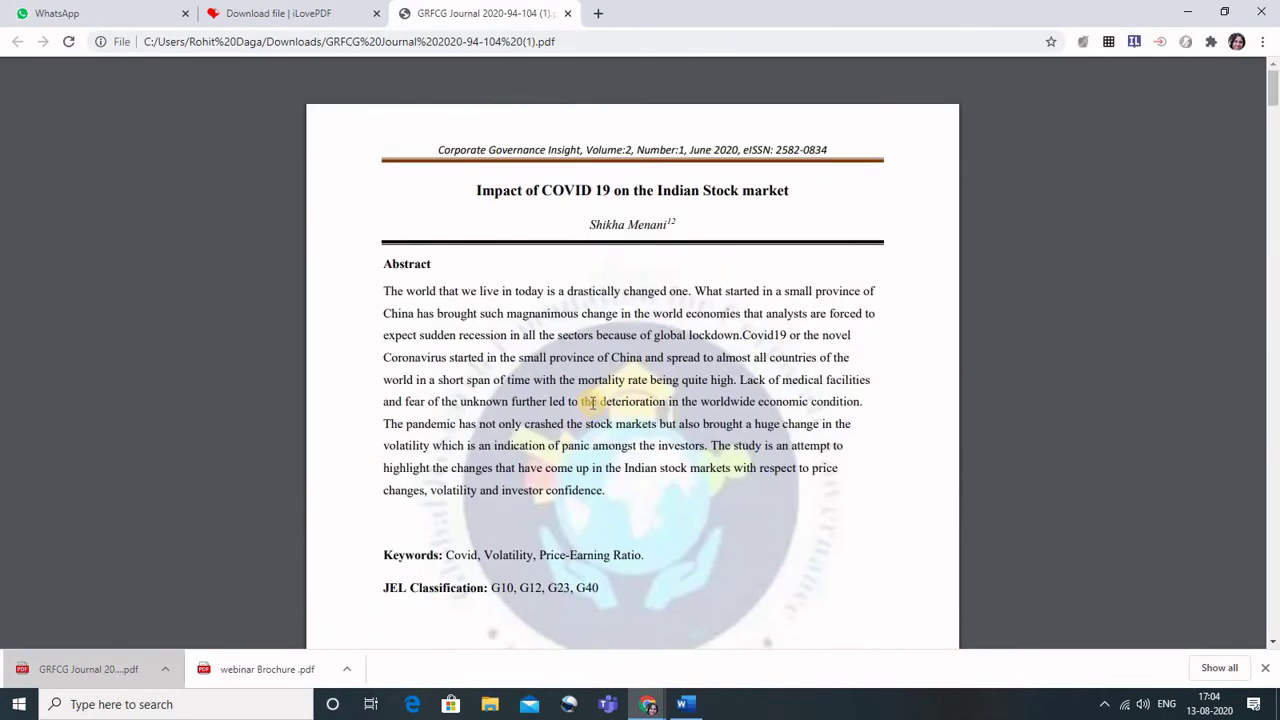
scroll(747, 345, "down", 5)
scroll(760, 343, "down", 1)
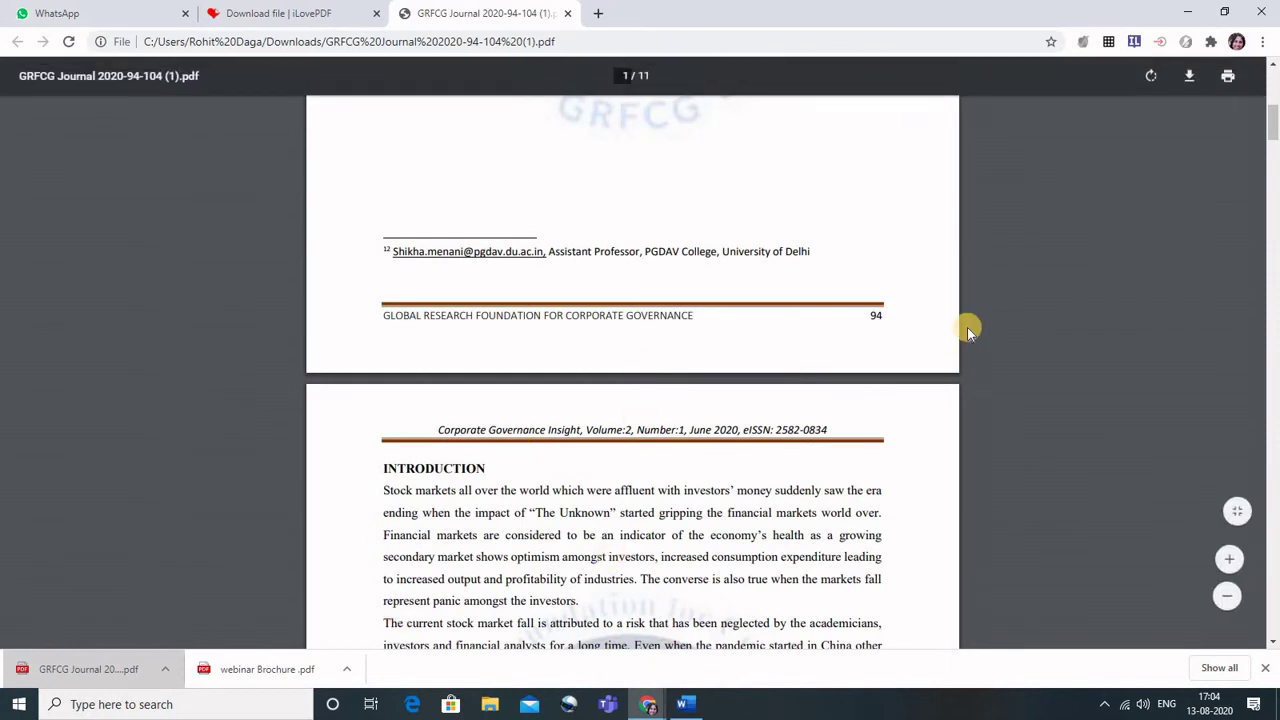
scroll(1182, 249, "up", 2)
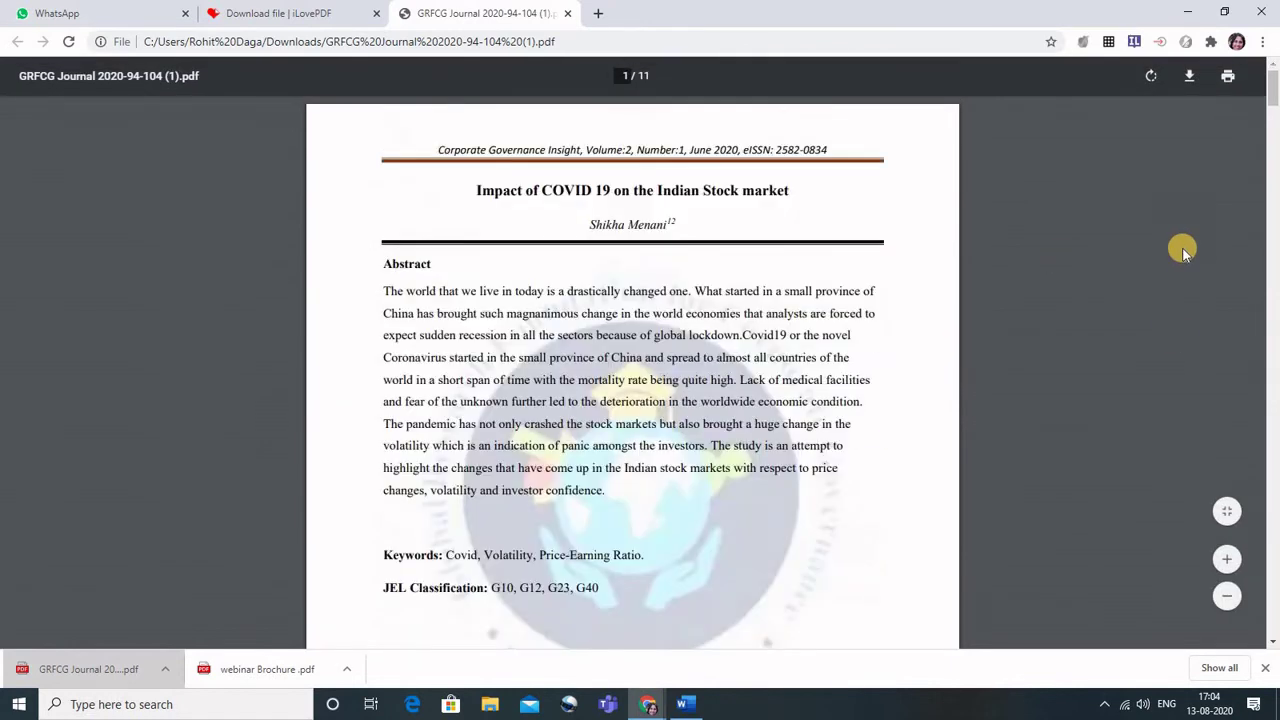
left_click(90, 704)
type("downlo")
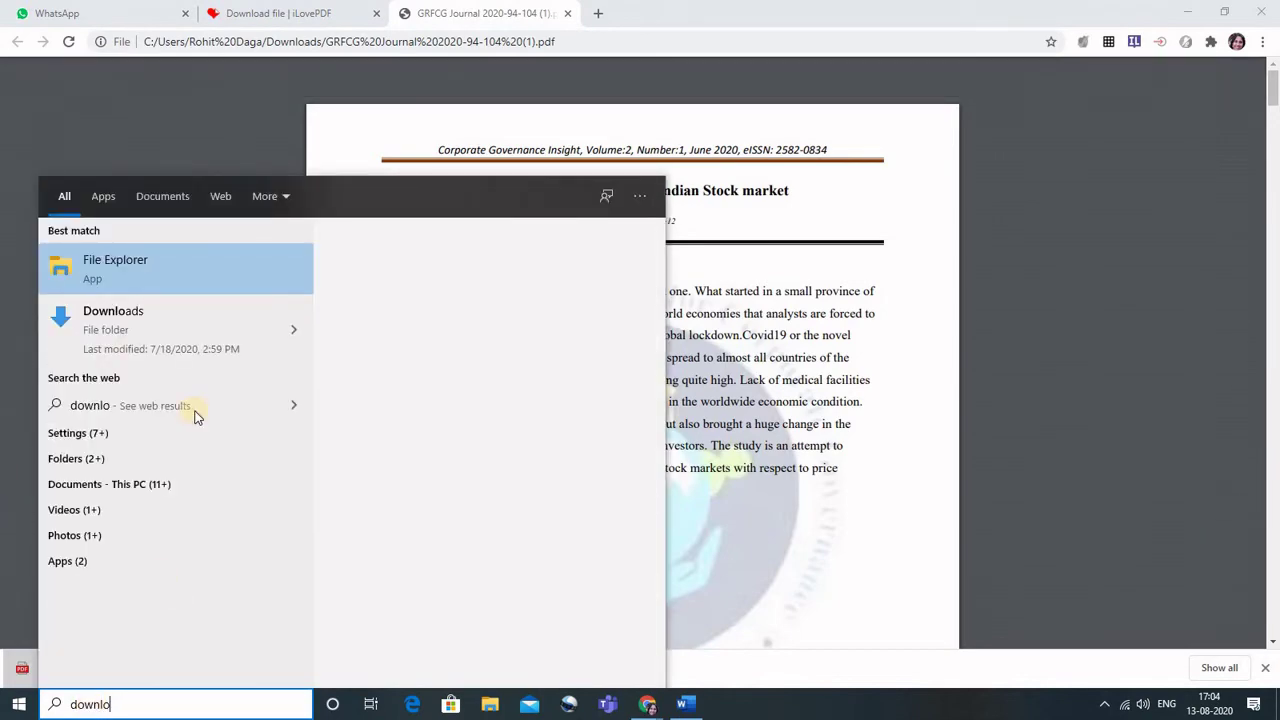
left_click(166, 324)
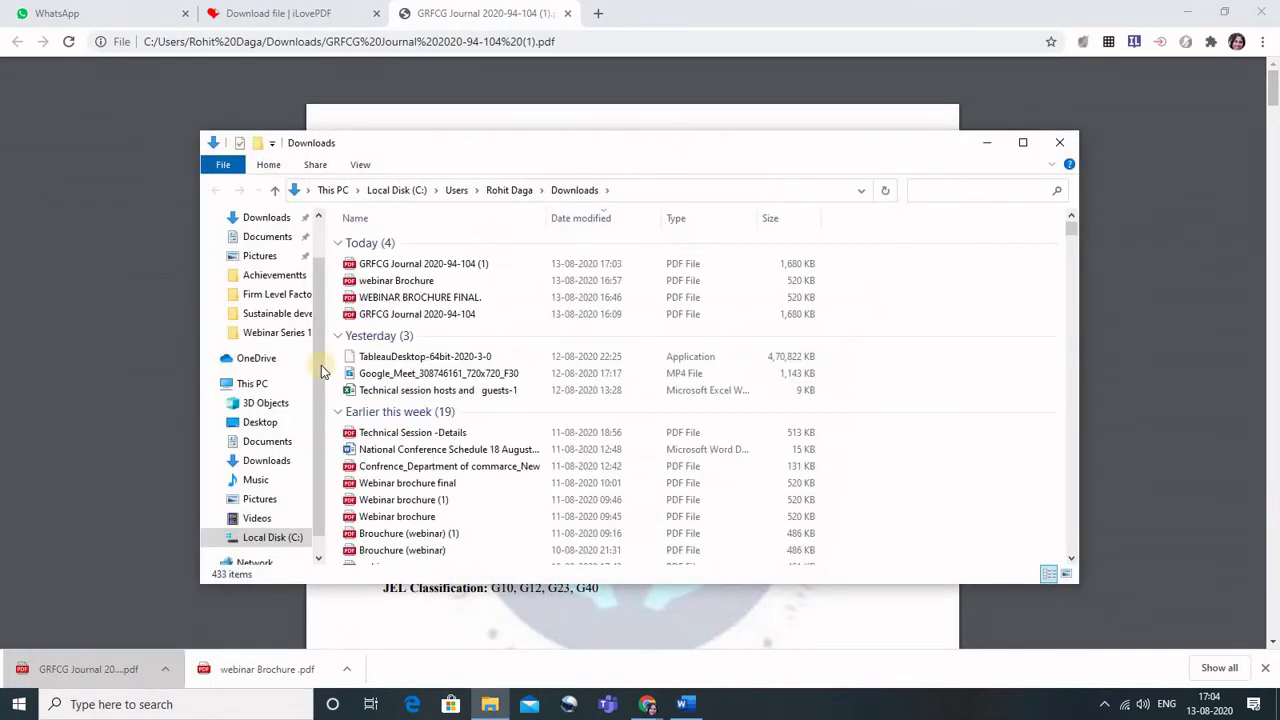
right_click(374, 265)
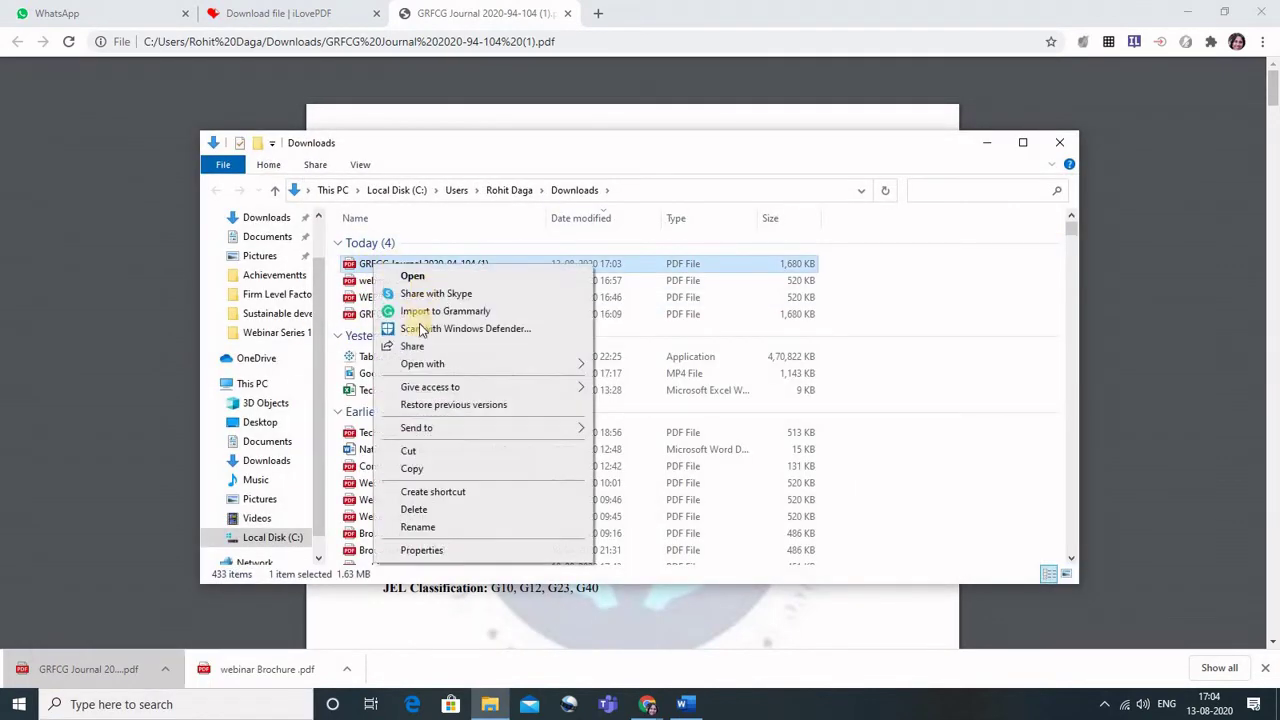
mouse_move(430, 364)
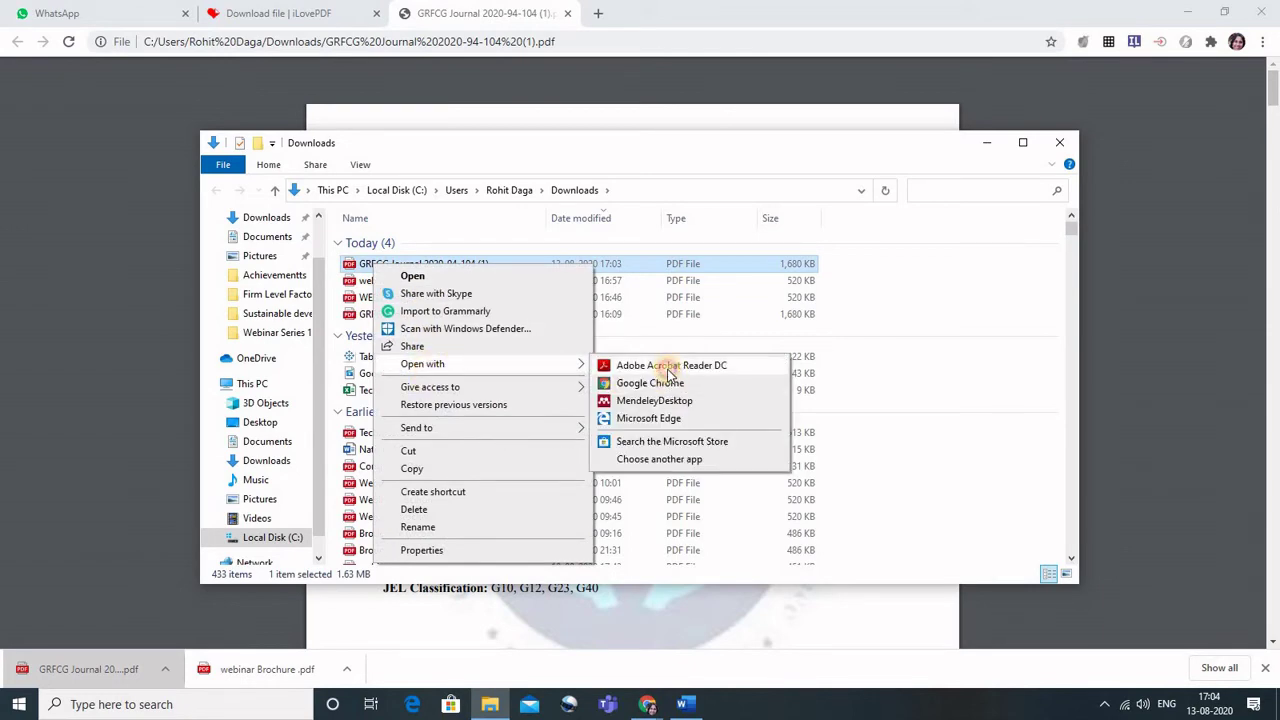
left_click(668, 366)
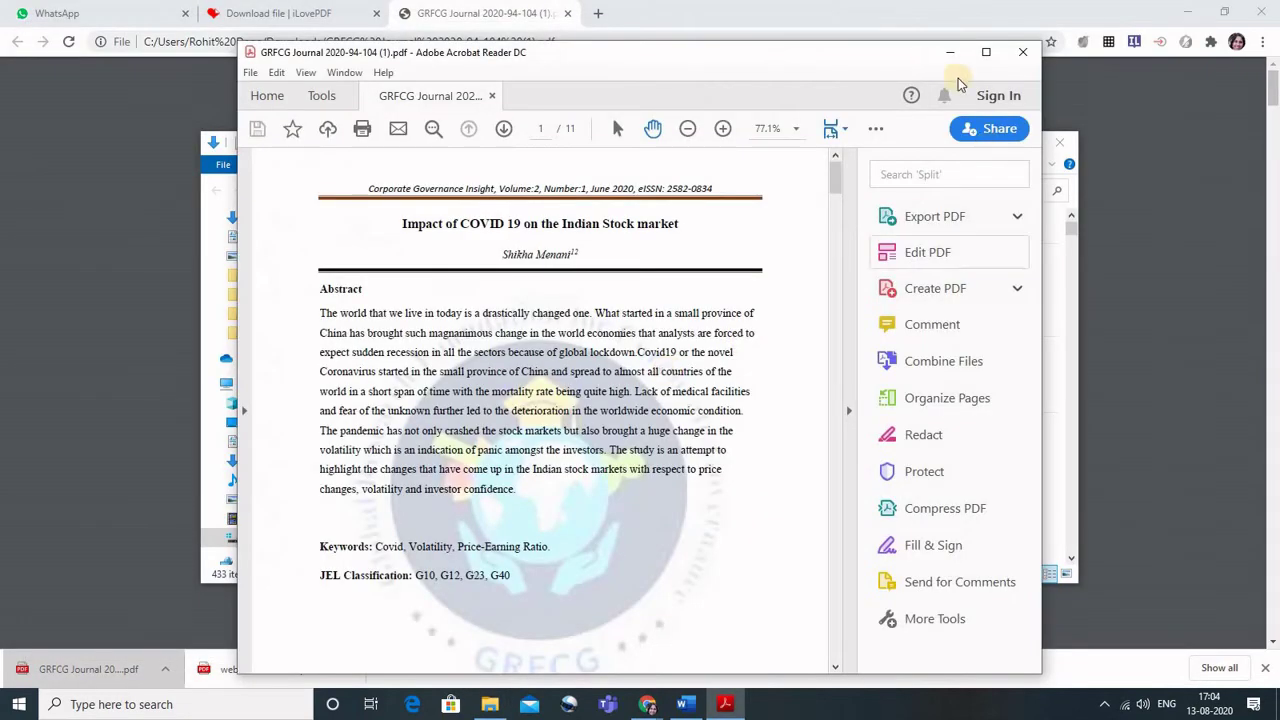
Maximize Acrobat and open the Comment tool via View > Tools > Comment
left_click(986, 52)
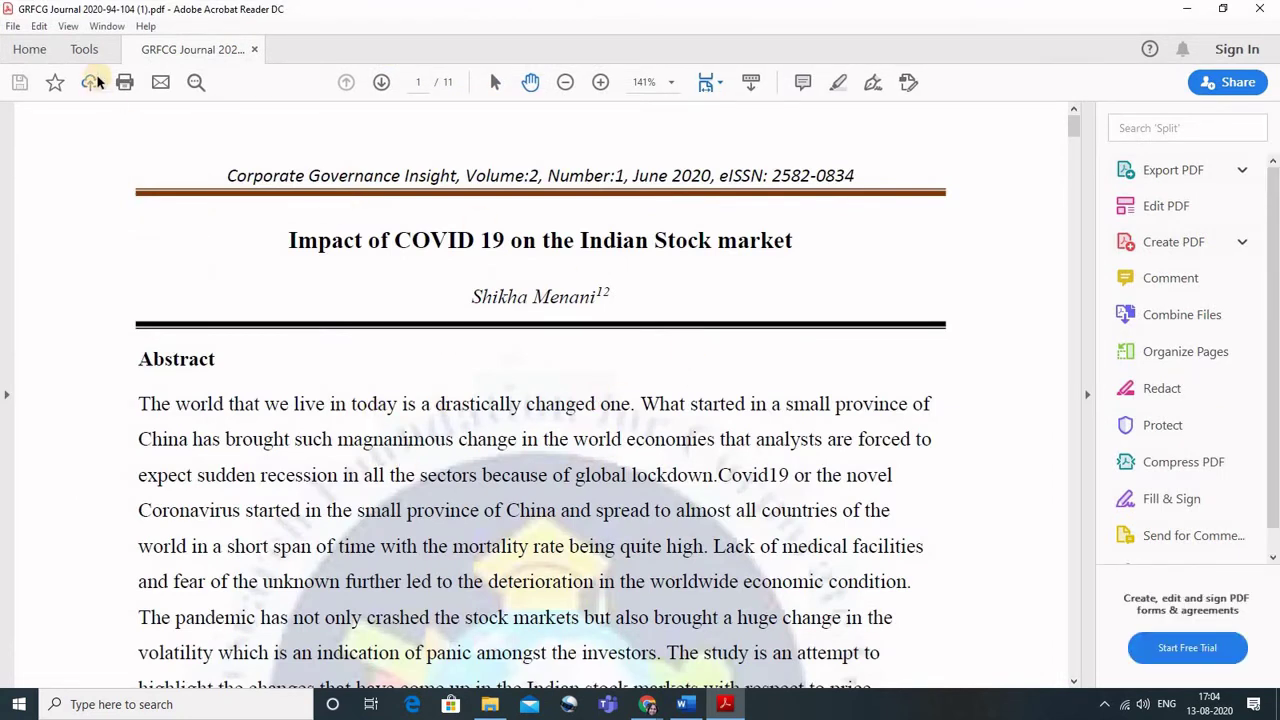
left_click(67, 26)
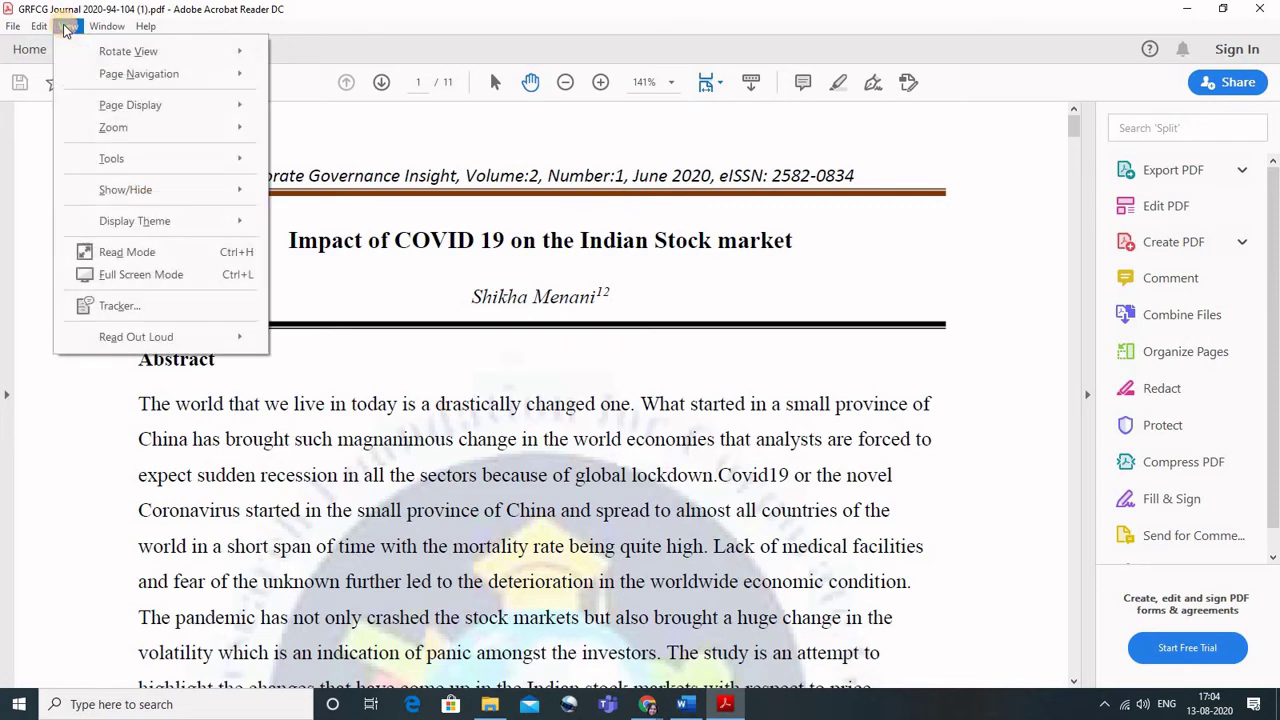
mouse_move(105, 163)
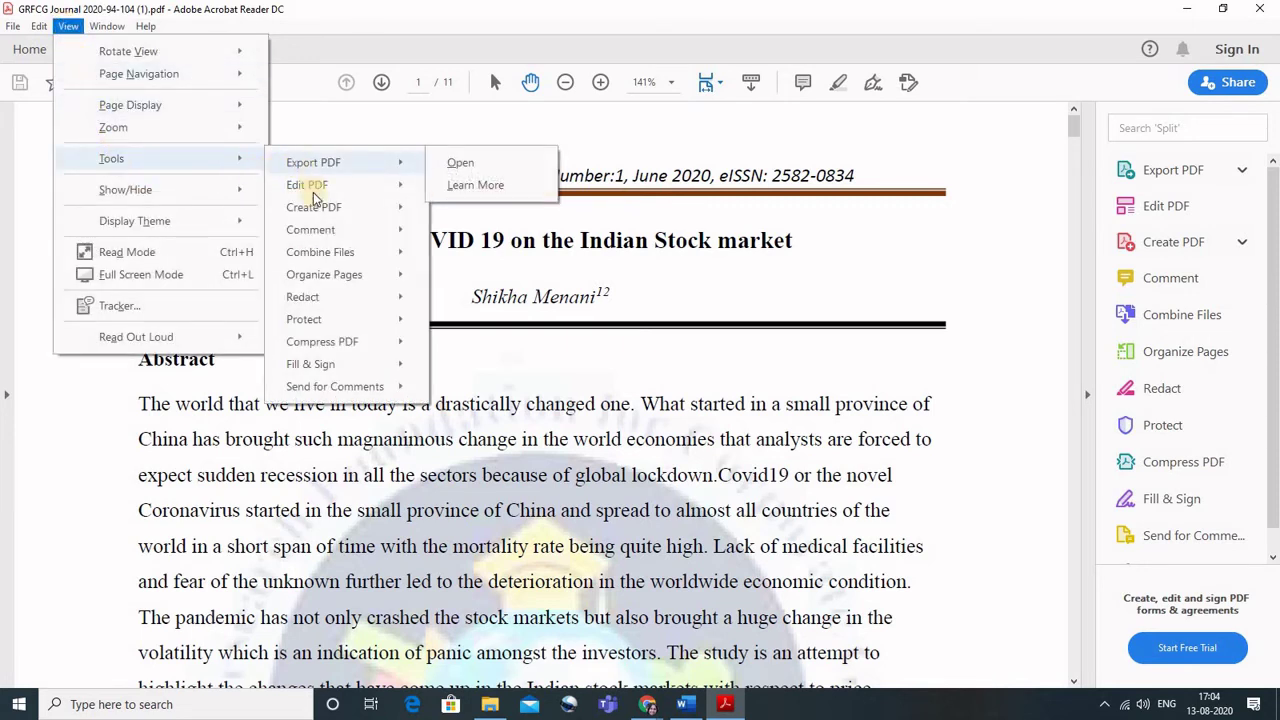
mouse_move(316, 245)
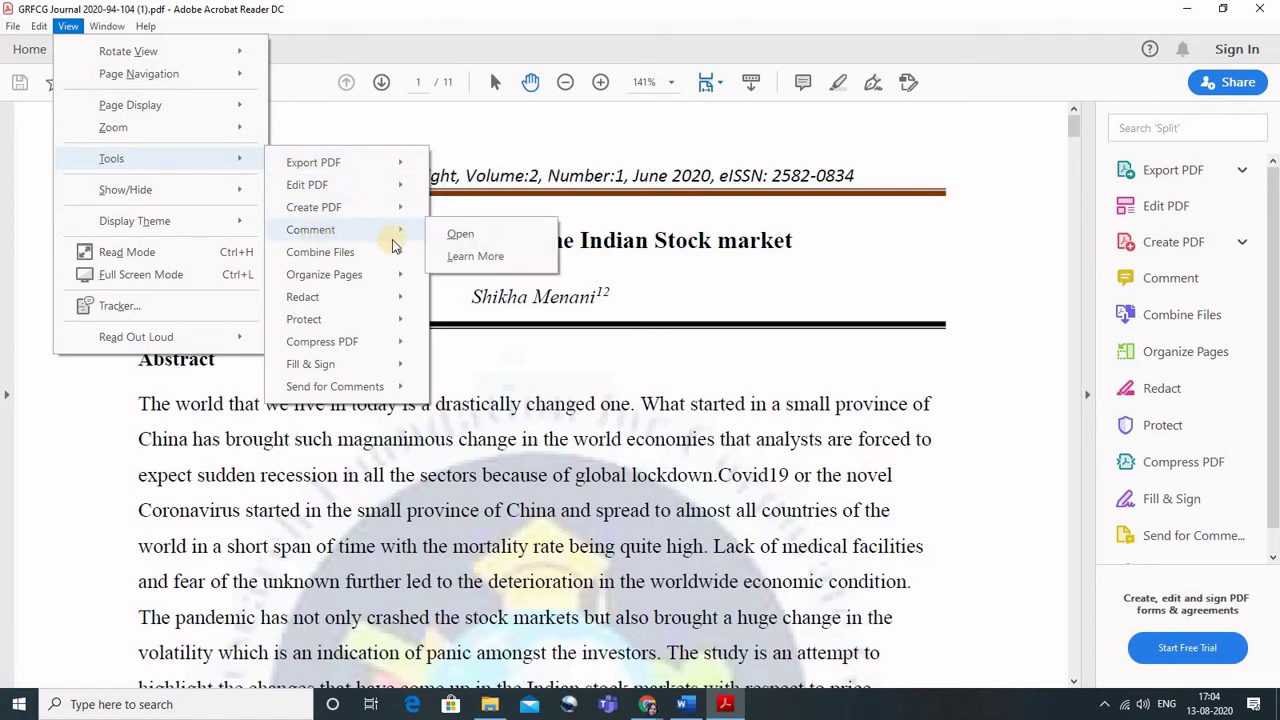
left_click(463, 238)
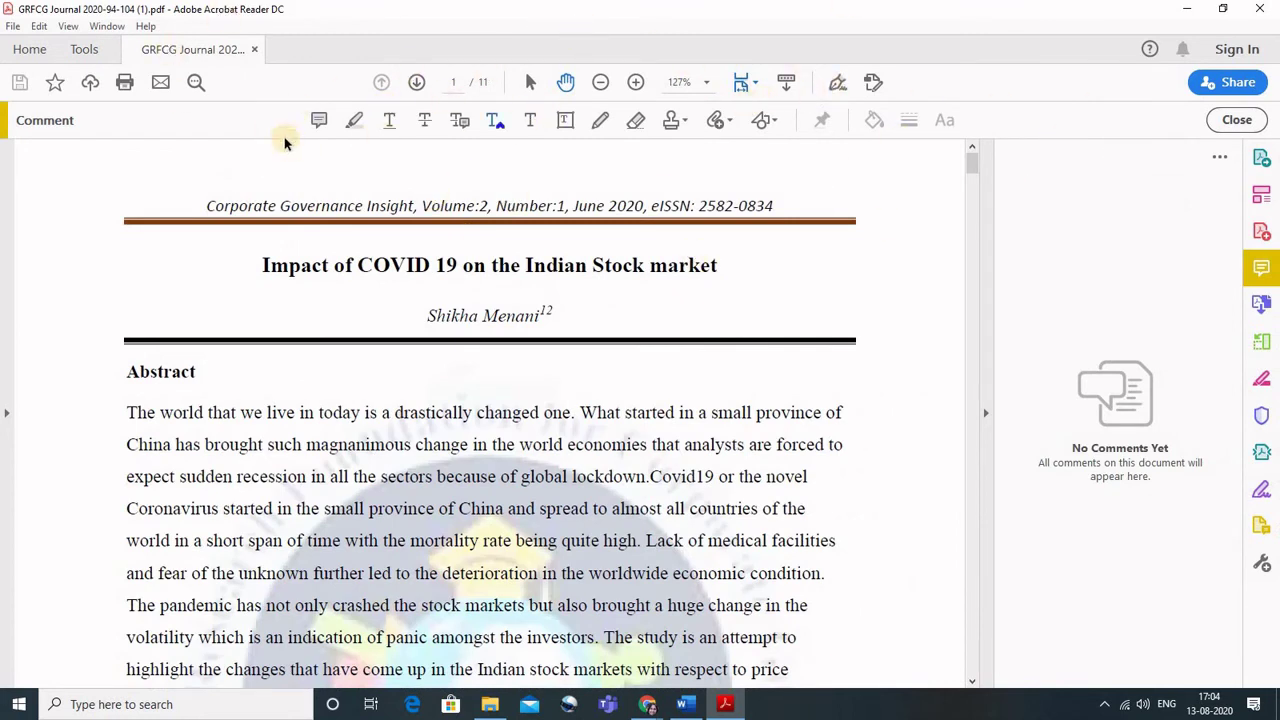
Highlight and underline the title, strike through 'Abstract', and pencil a formula beside the title
left_click(356, 120)
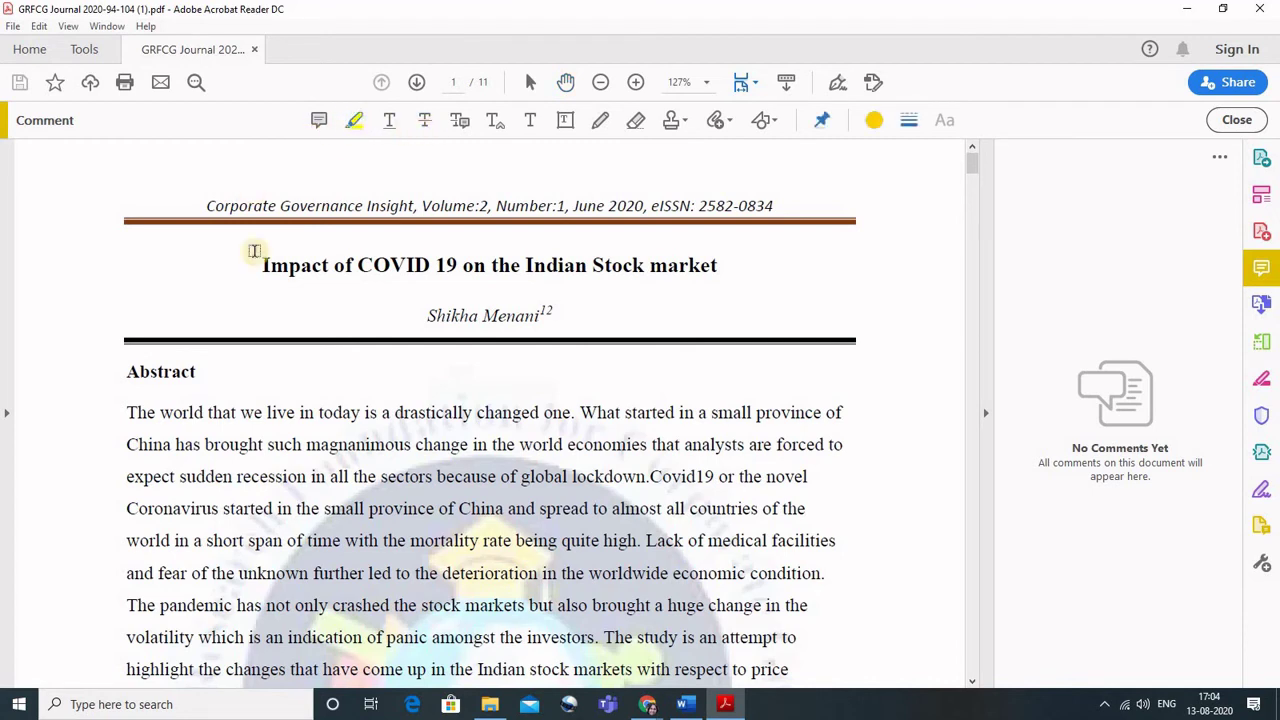
left_click_drag(251, 263, 724, 268)
left_click(390, 120)
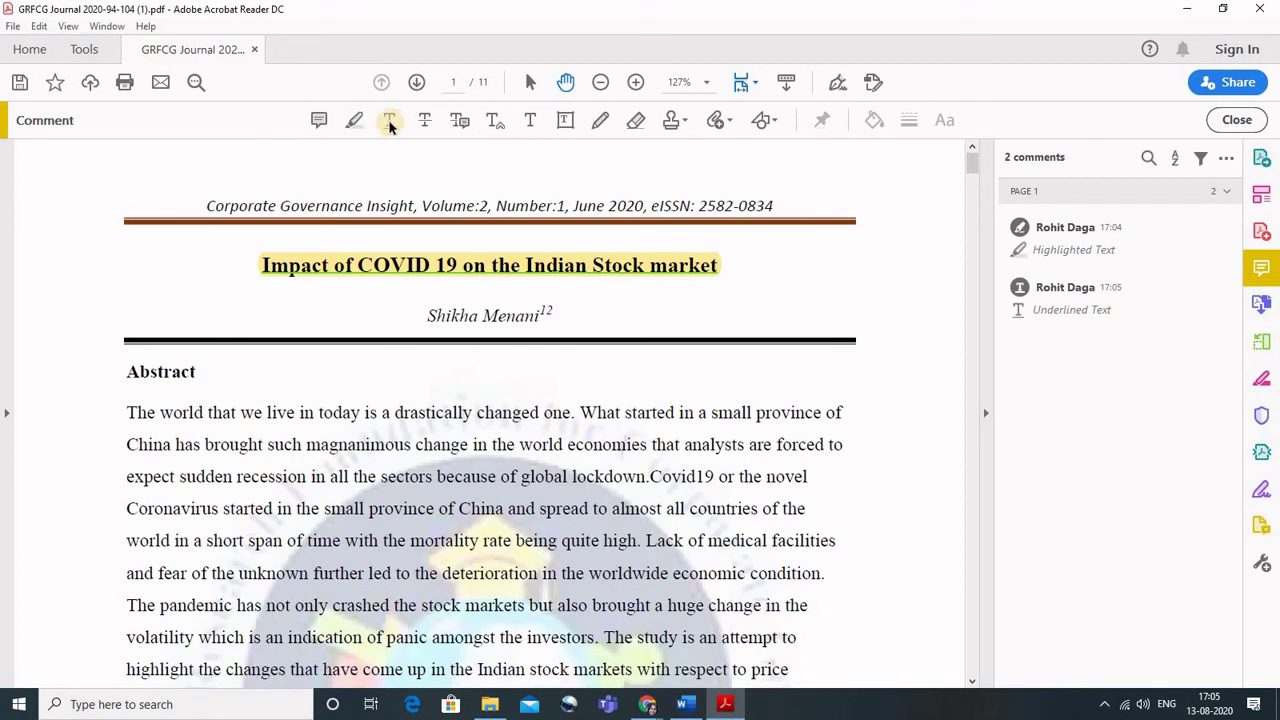
left_click(425, 120)
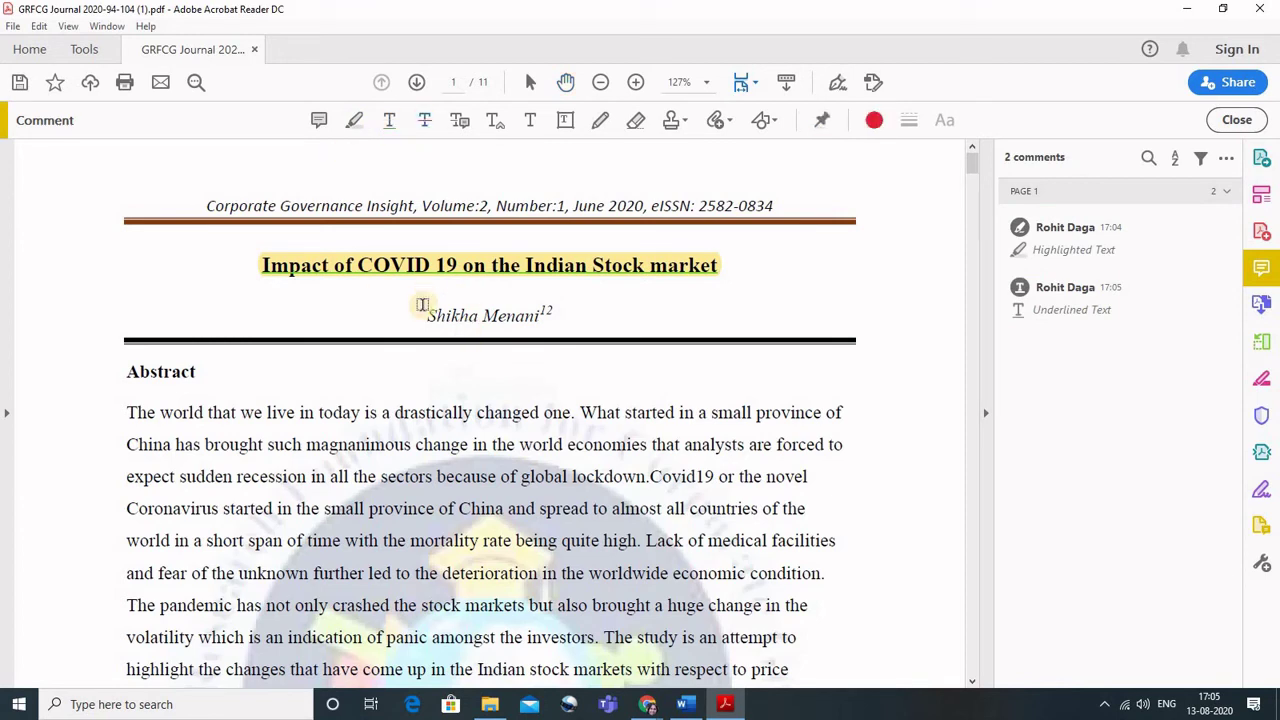
left_click_drag(128, 372, 216, 378)
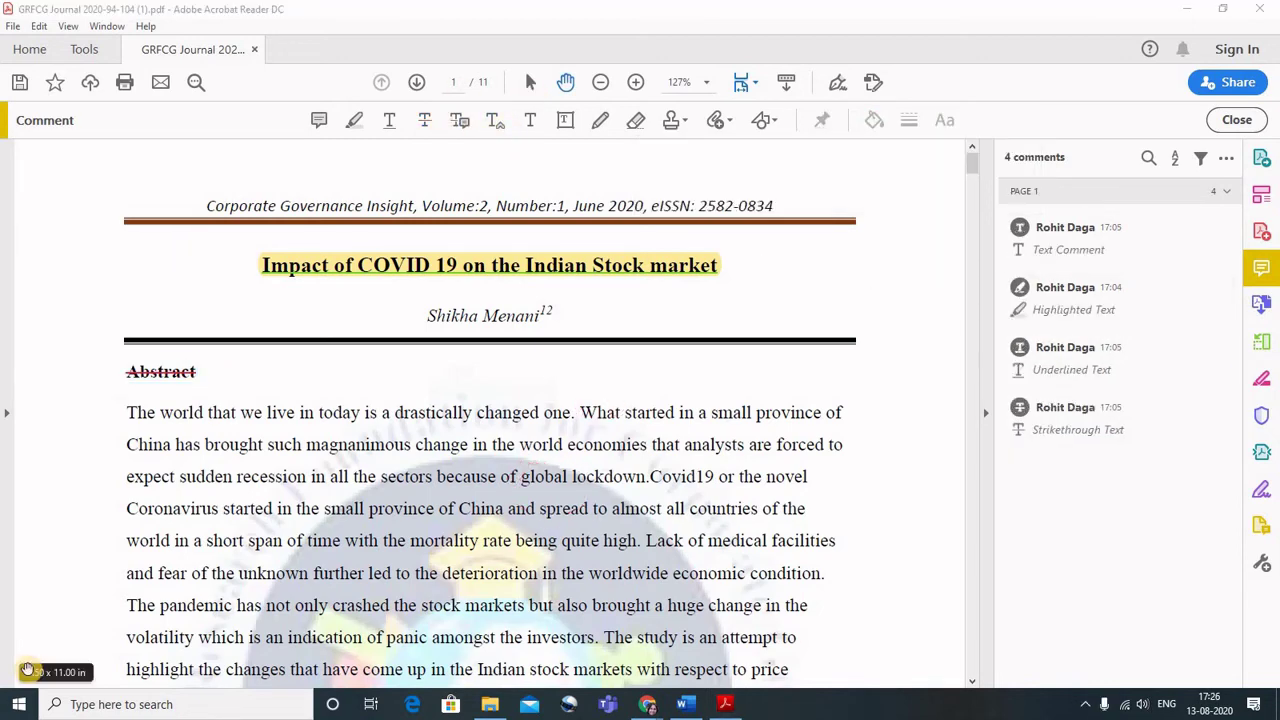
left_click(599, 120)
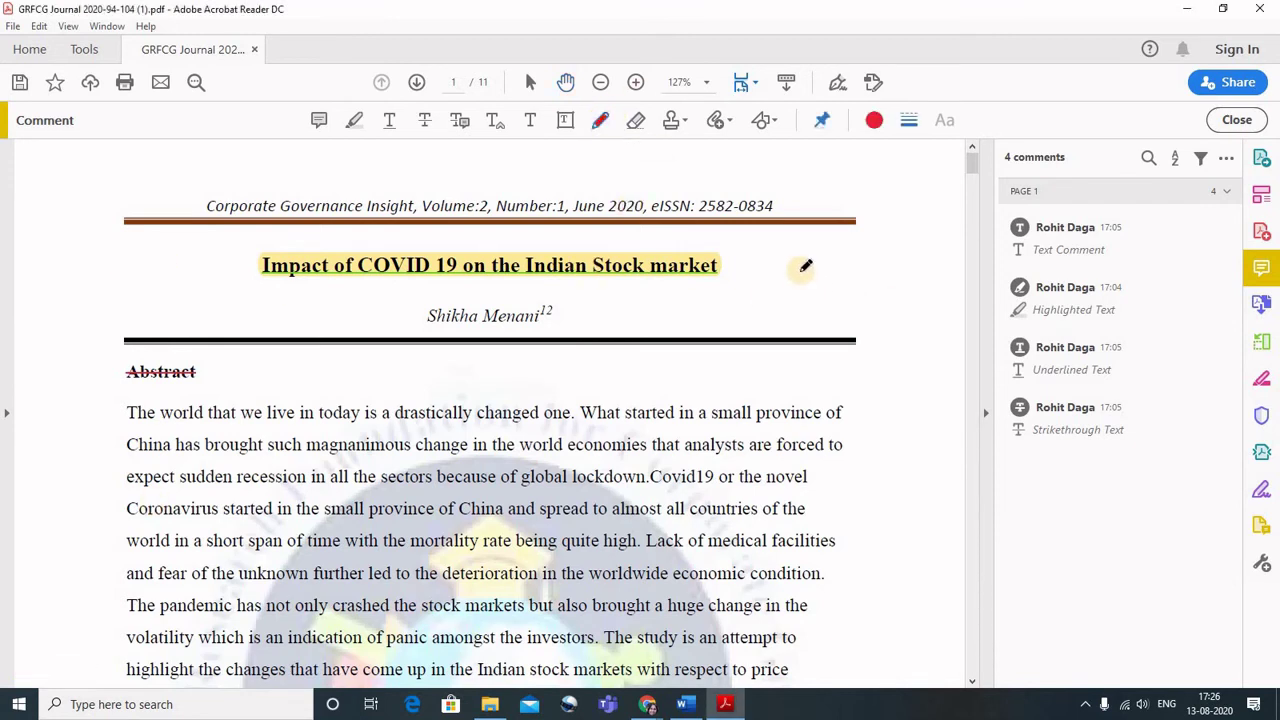
mouse_move(797, 276)
left_mouse_down()
mouse_move(827, 269)
mouse_move(840, 283)
mouse_move(852, 271)
mouse_move(847, 290)
mouse_move(873, 273)
mouse_move(877, 290)
left_mouse_up()
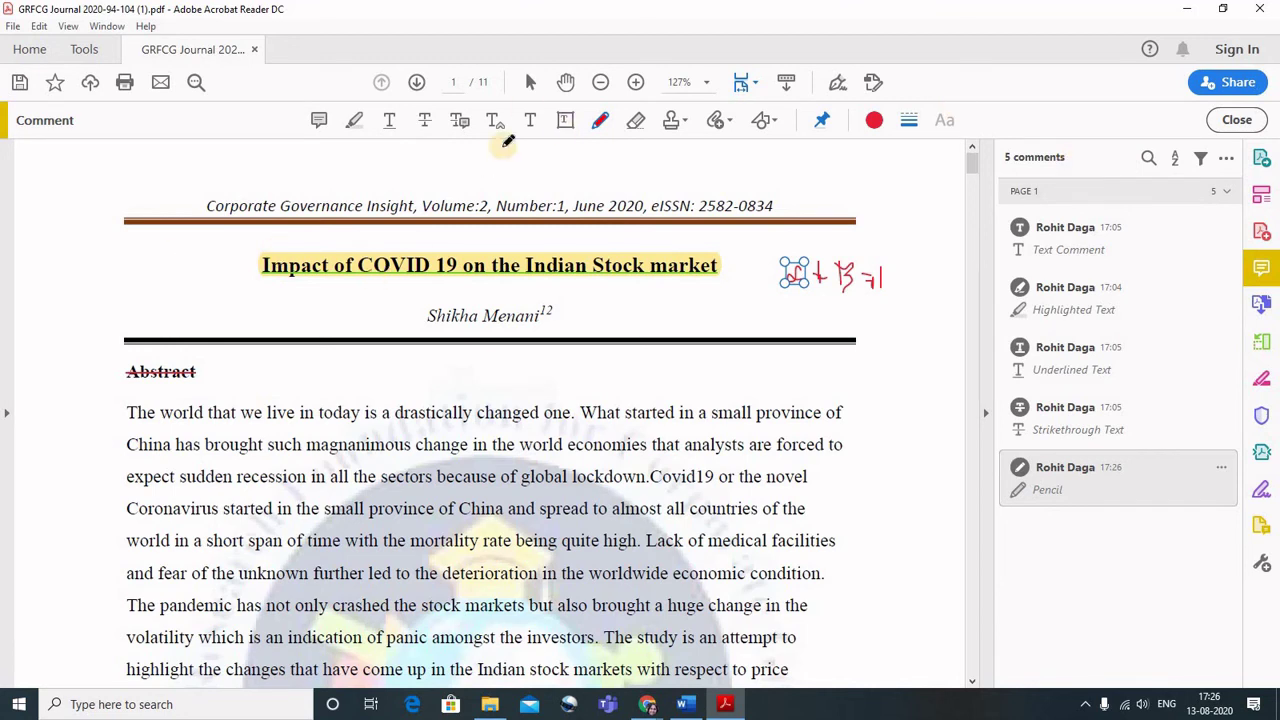
Add a text box left of the title reading 'It is a good article', fixing 'goof'
left_click(565, 121)
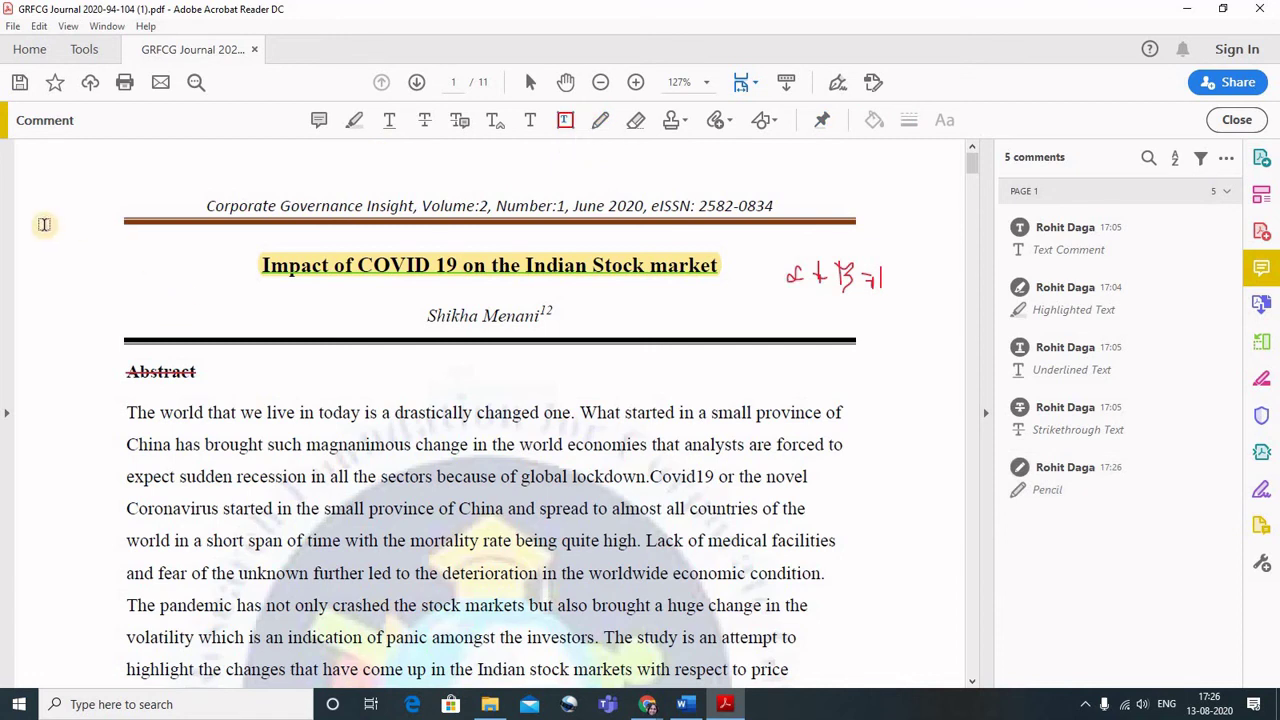
left_click_drag(44, 224, 236, 316)
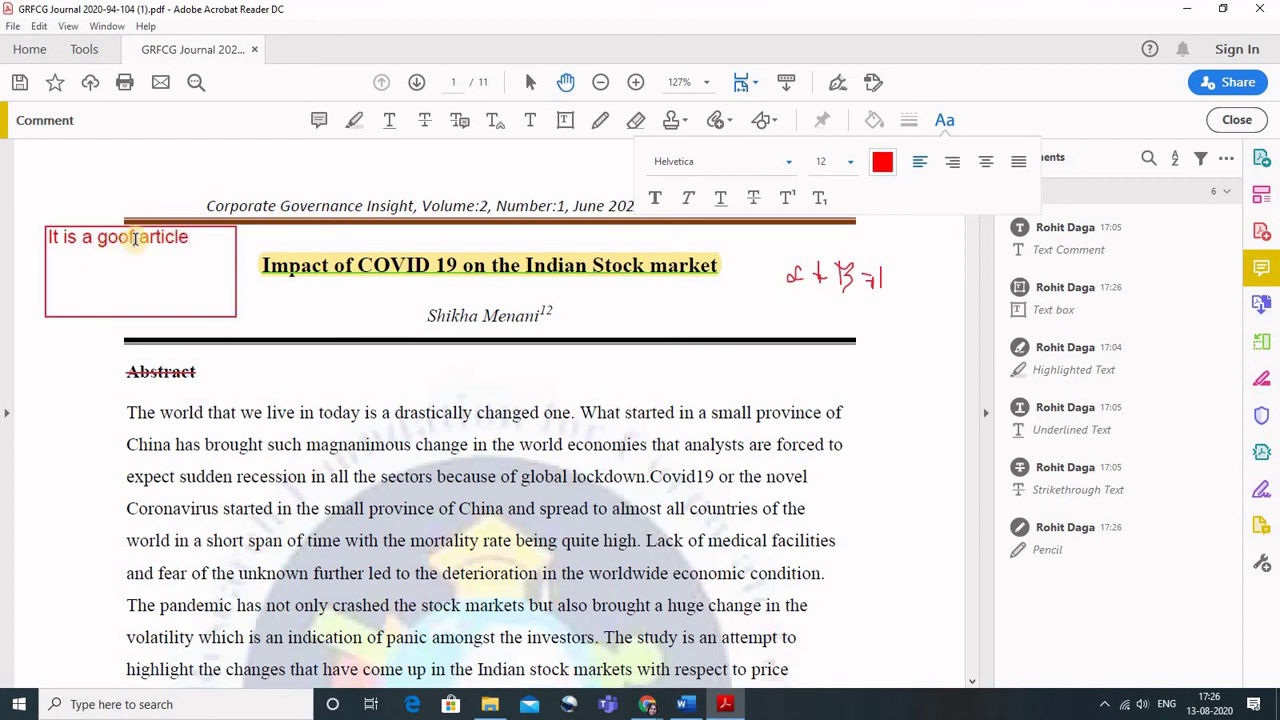
left_click(139, 238)
key("BackSpace")
type("d")
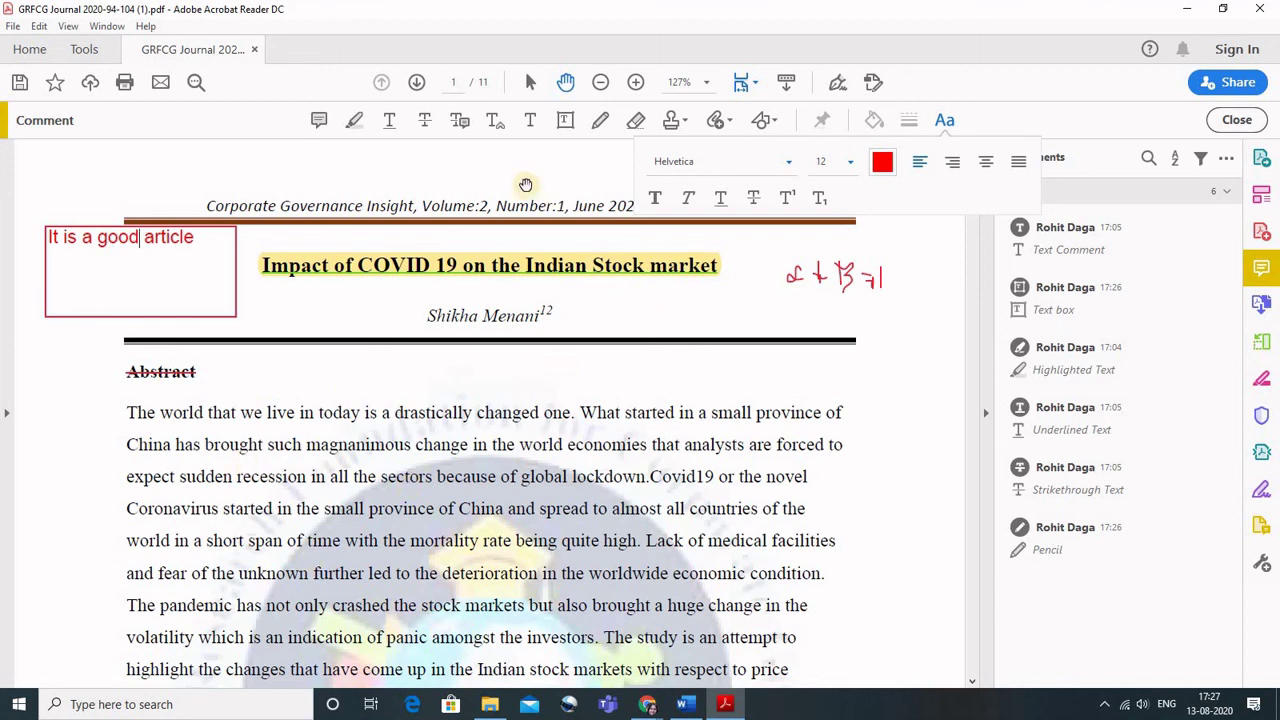
Circle 'drastically' and 'Covid19' in the abstract with the pencil
left_click(600, 120)
mouse_move(395, 398)
left_mouse_down()
mouse_move(451, 394)
mouse_move(370, 440)
mouse_move(402, 392)
left_mouse_up()
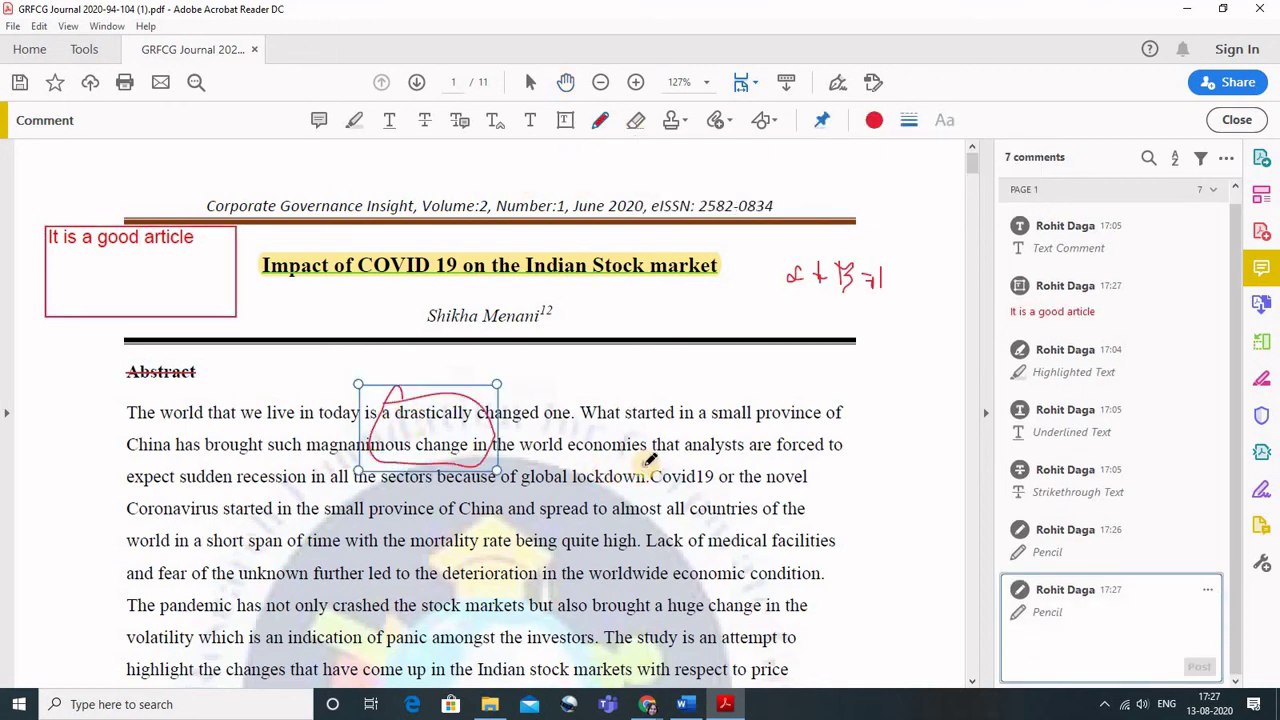
mouse_move(650, 468)
left_mouse_down()
mouse_move(726, 470)
mouse_move(650, 472)
left_mouse_up()
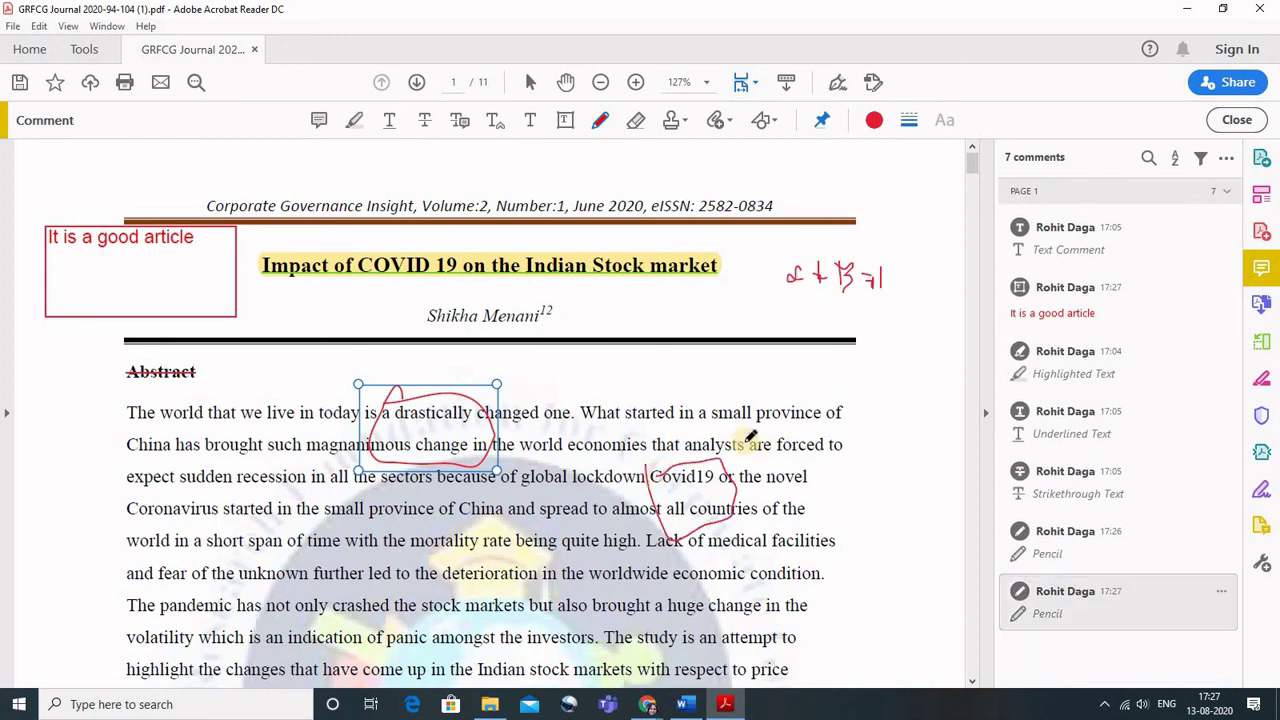